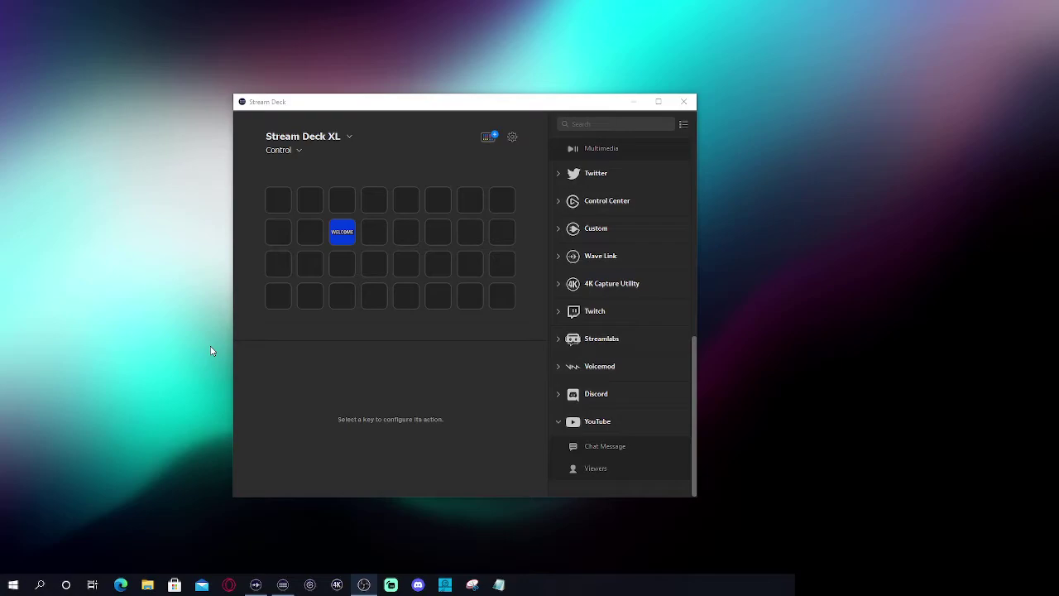
- Add a Control Center On / Off action to the third key of the first row and delete the Welcome key
left_click(559, 204)
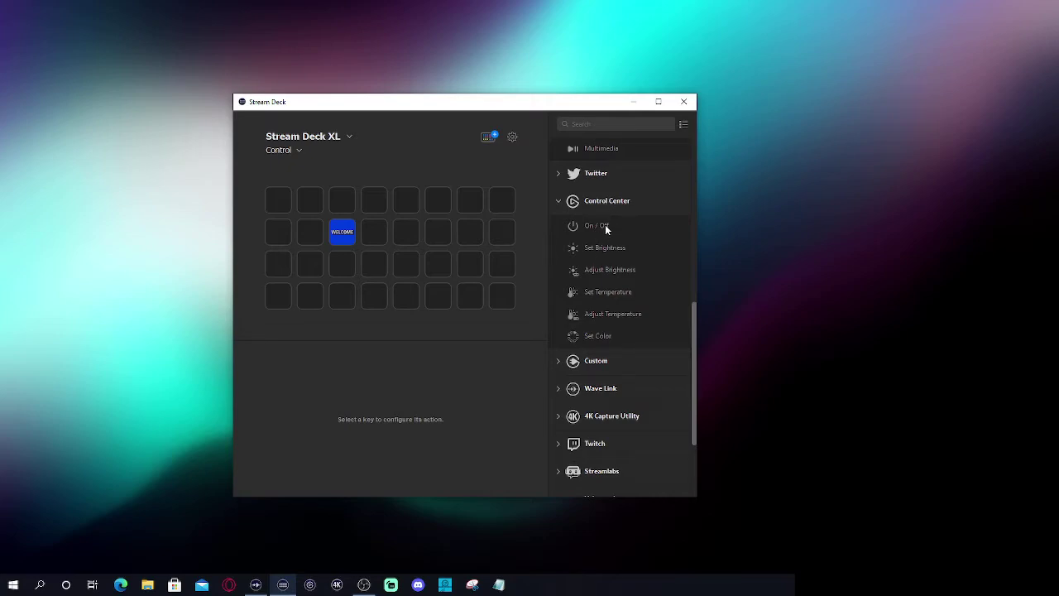
left_click_drag(604, 224, 342, 199)
left_click(349, 235)
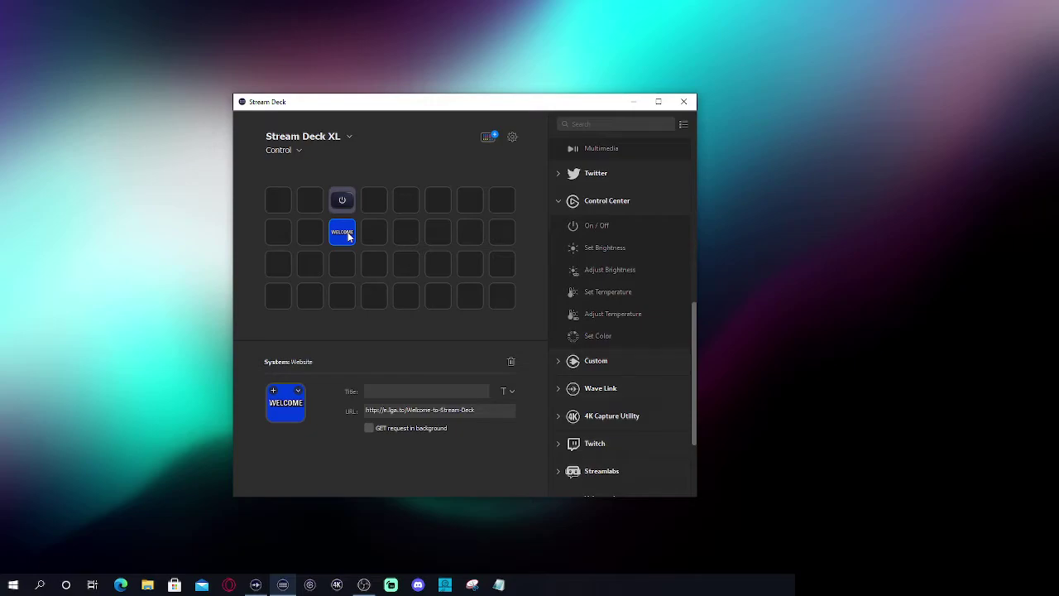
key("Delete")
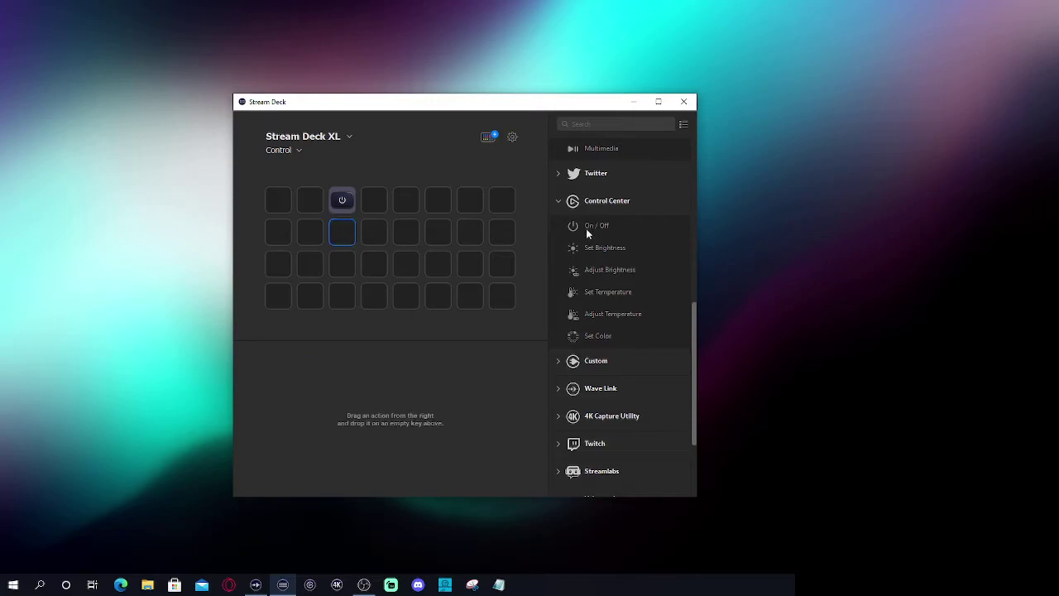
- Assign the new On / Off key to the Right accessory
left_click(344, 200)
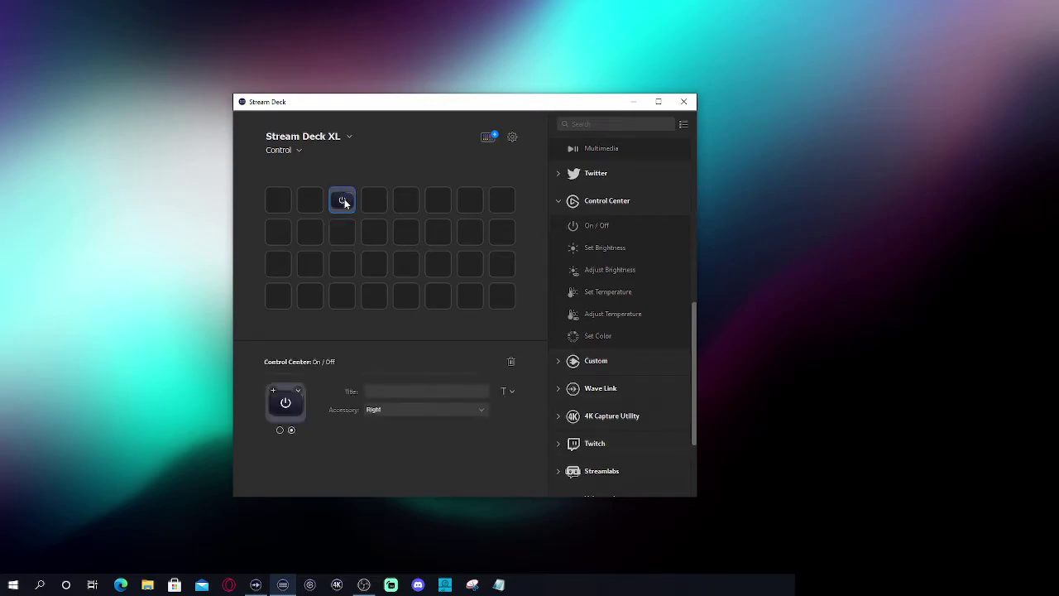
left_click(407, 408)
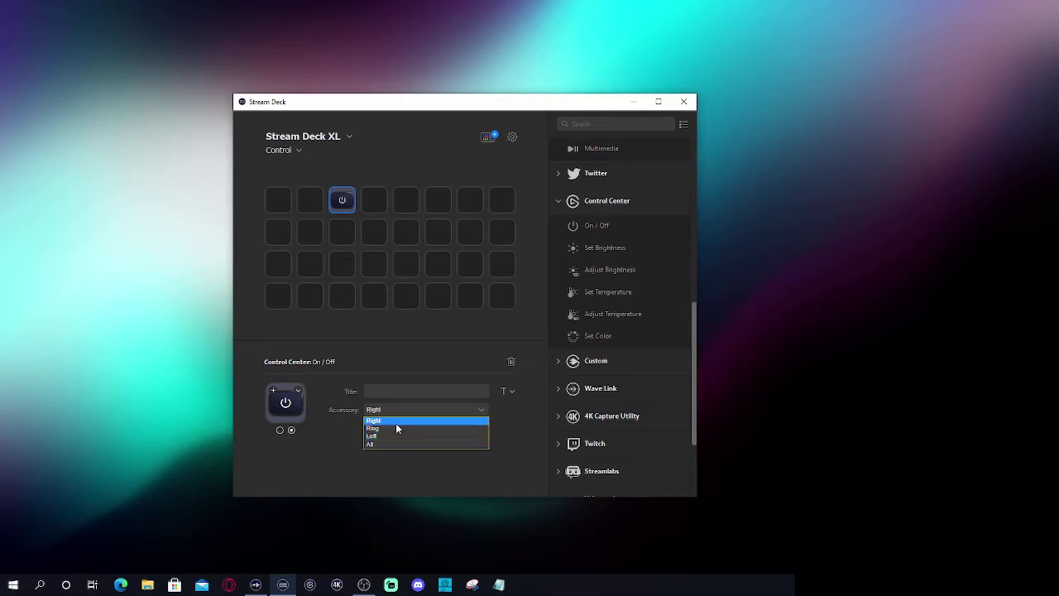
left_click(379, 420)
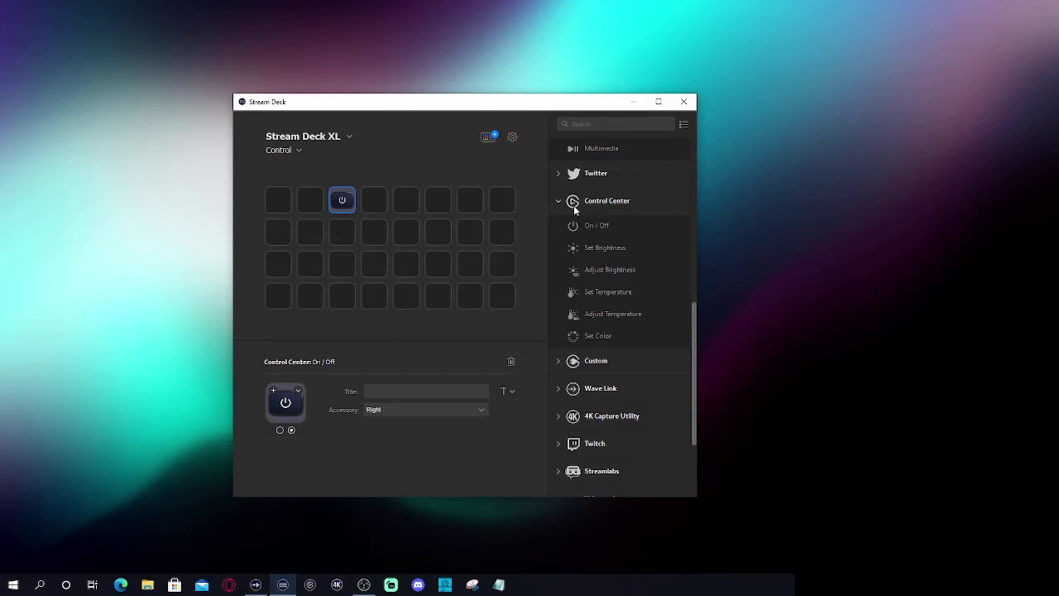
- Add On / Off actions to the fourth and fifth keys of the first row, assigned to the Left and Ring accessories respectively
left_click_drag(585, 225, 367, 205)
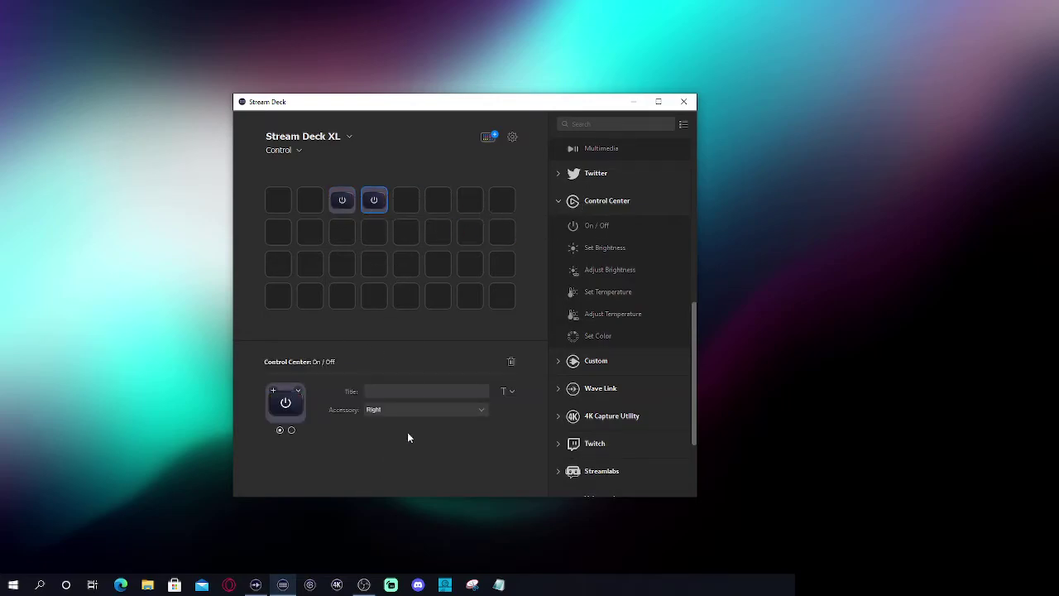
left_click(401, 411)
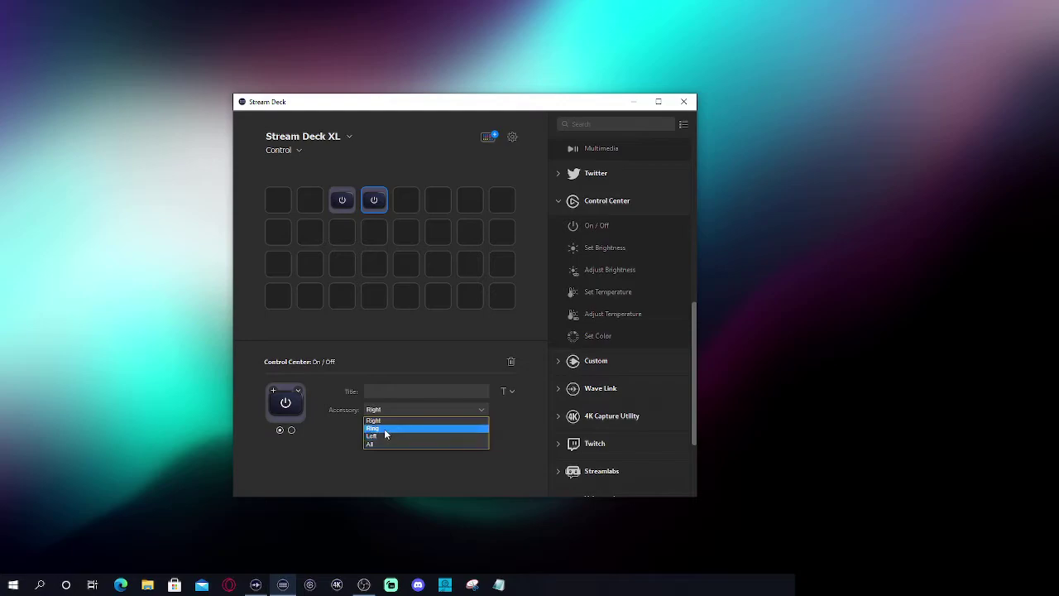
left_click(384, 437)
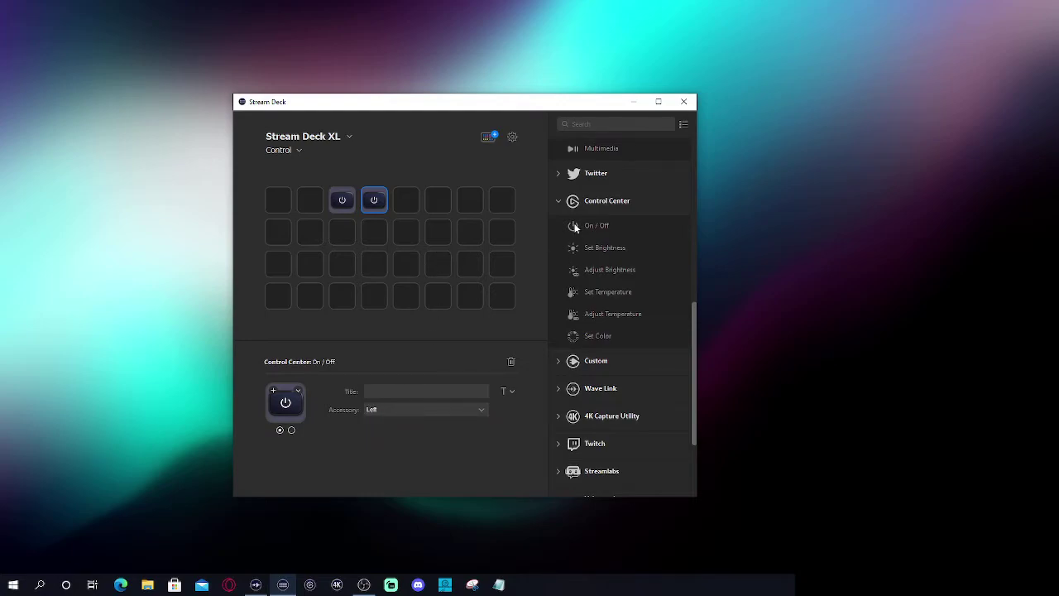
left_click_drag(570, 231, 406, 205)
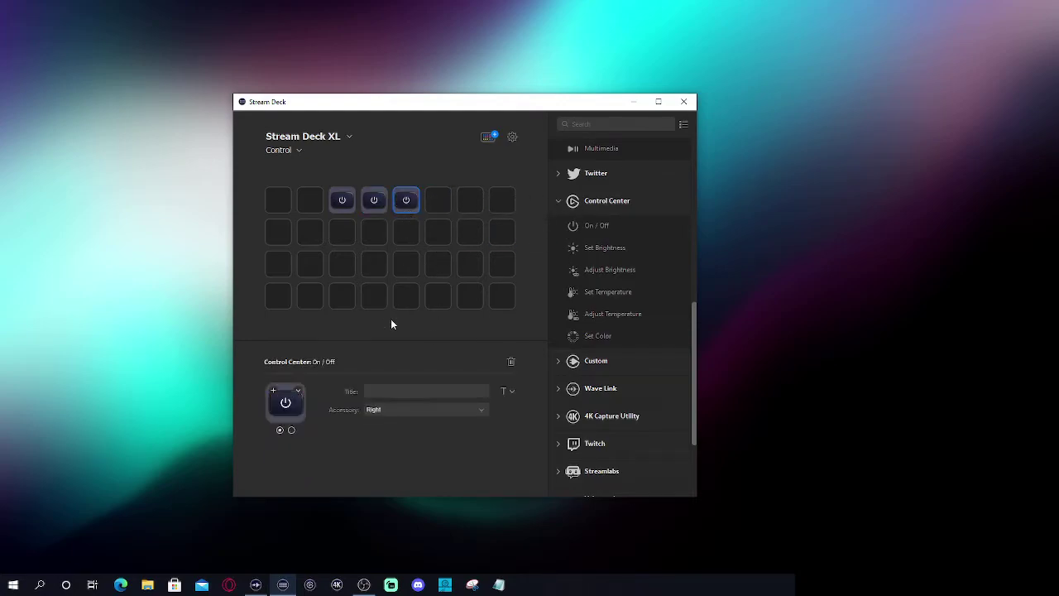
left_click(387, 407)
left_click(385, 426)
- Add an On / Off action to the first key of the first row and assign it to all accessories
left_click_drag(574, 234, 277, 192)
left_click(404, 412)
left_click(390, 446)
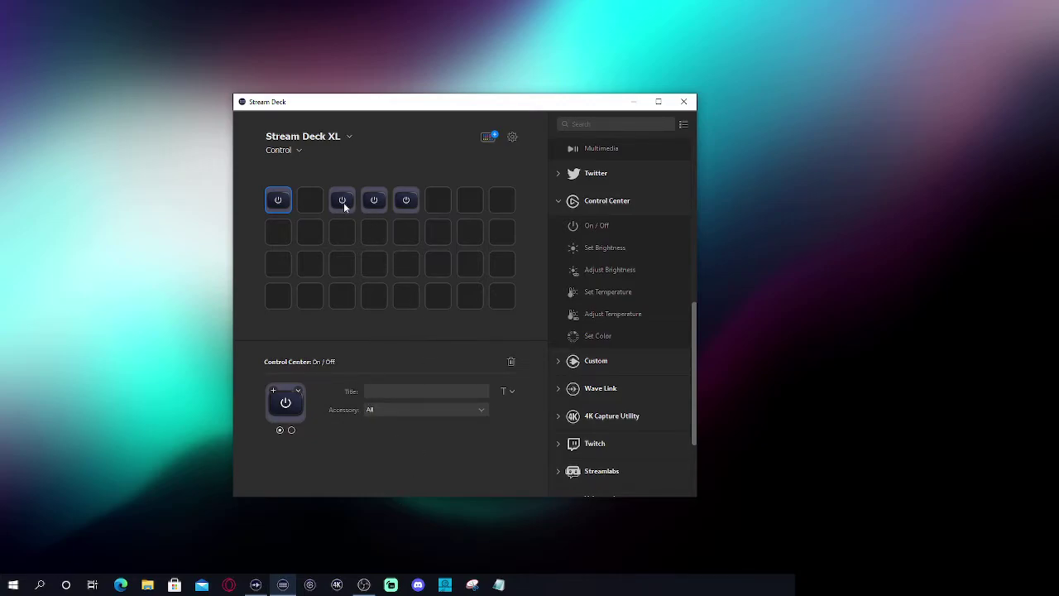
- Stack the four On / Off keys in one column and move the whole stack to the second column of keys
left_click_drag(343, 206, 280, 237)
left_click_drag(376, 199, 279, 259)
left_click(283, 232)
left_click(286, 233)
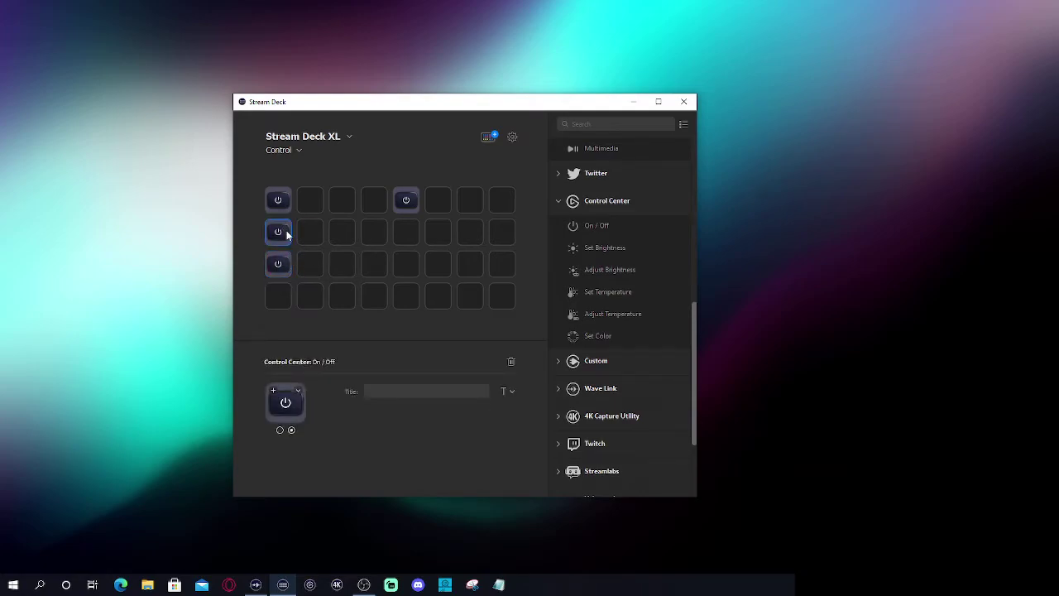
left_click(407, 202)
left_click_drag(408, 202, 286, 293)
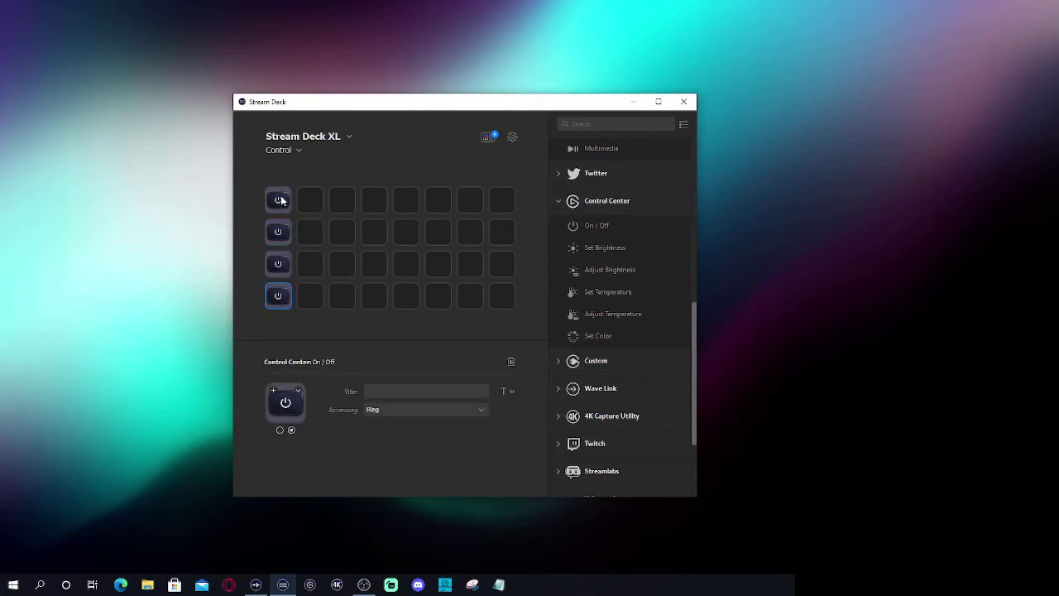
left_click_drag(284, 201, 310, 264)
left_click_drag(278, 295, 310, 297)
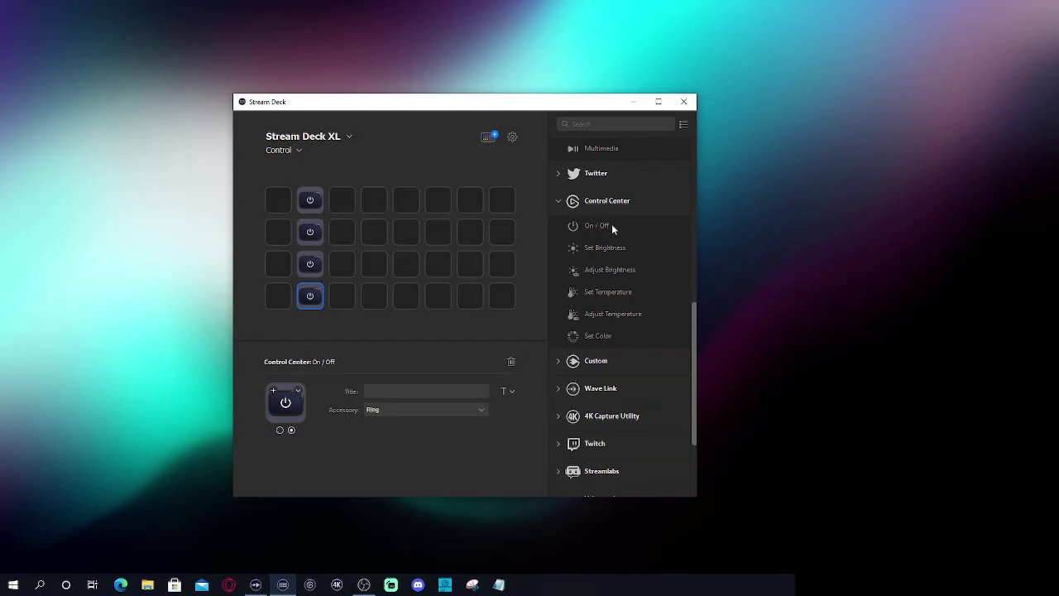
- Add a Set Brightness action to the third key of the second row and assign it to the Left accessory
left_click_drag(578, 246, 339, 202)
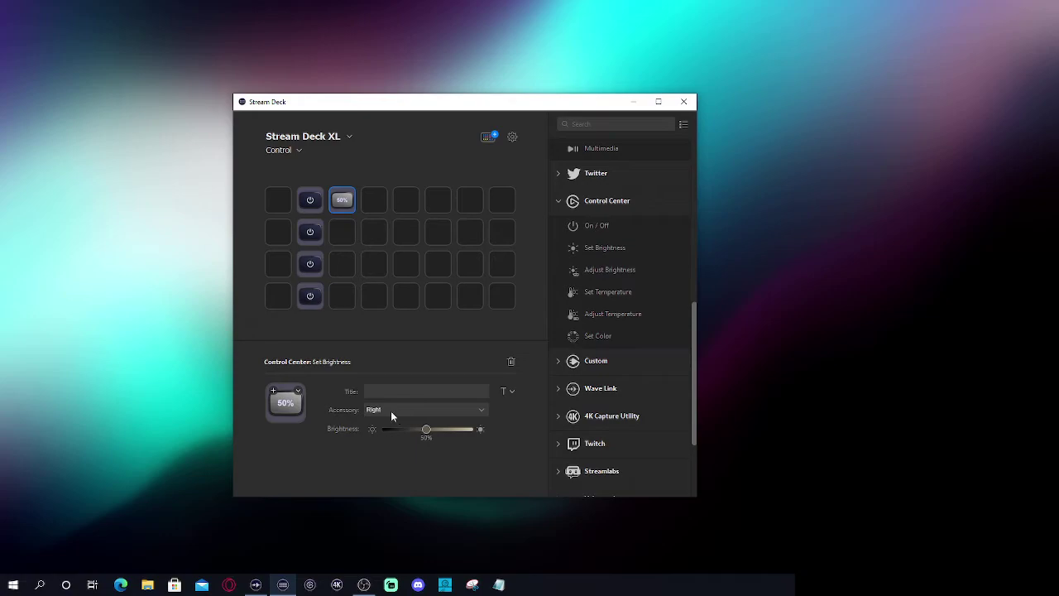
left_click(390, 411)
left_click(343, 207)
left_click_drag(341, 202, 342, 232)
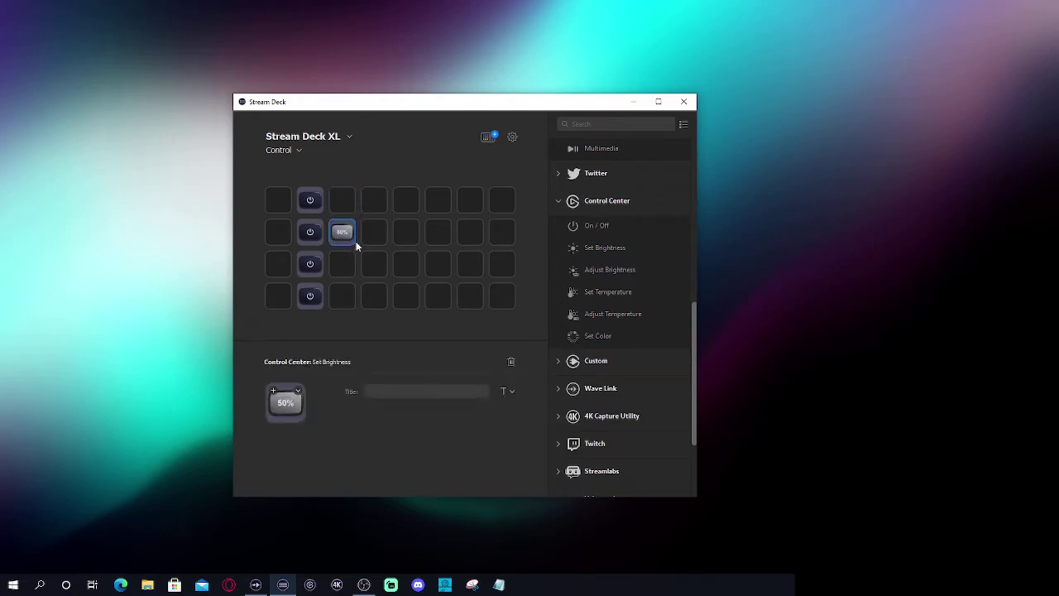
left_click(394, 410)
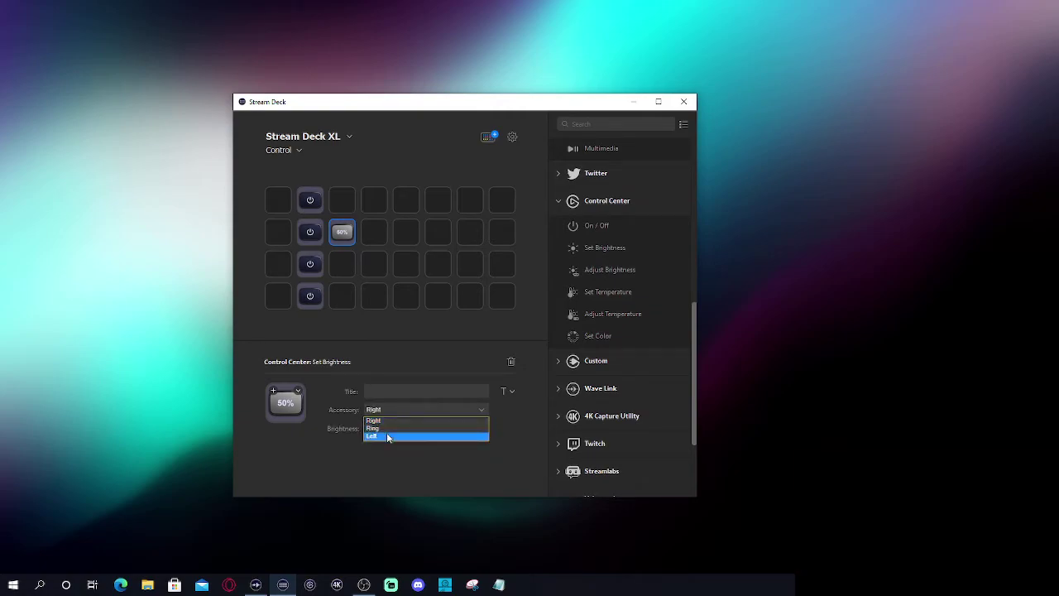
left_click(382, 436)
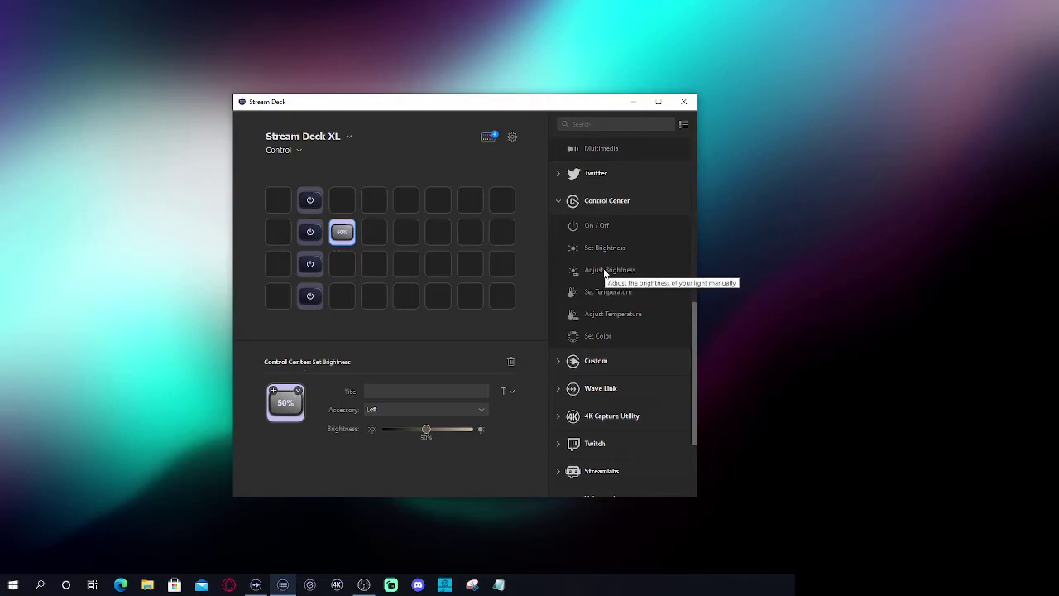
right_click(346, 233)
left_click(364, 237)
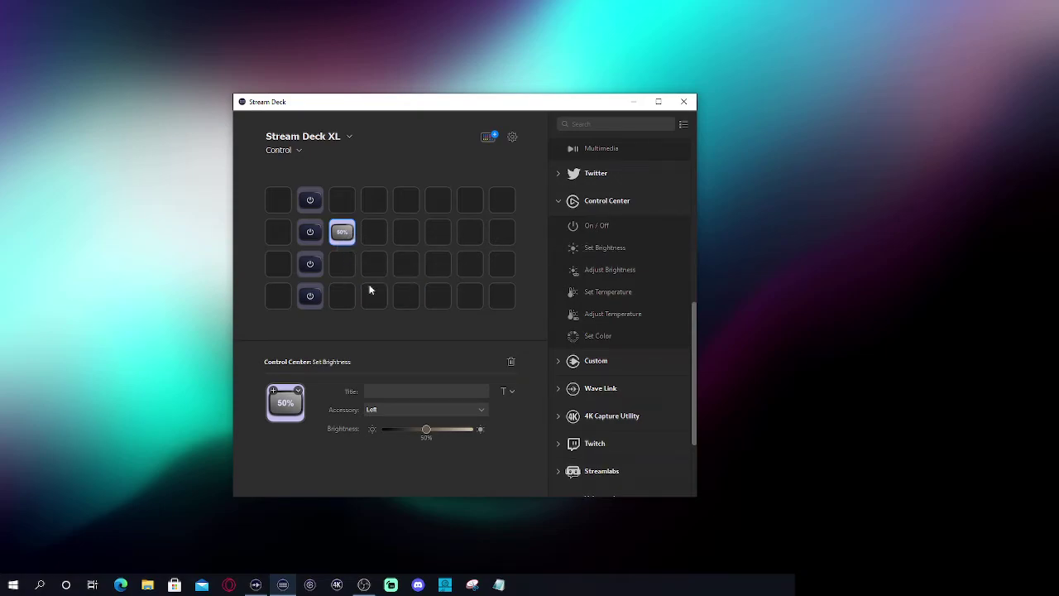
left_click(458, 409)
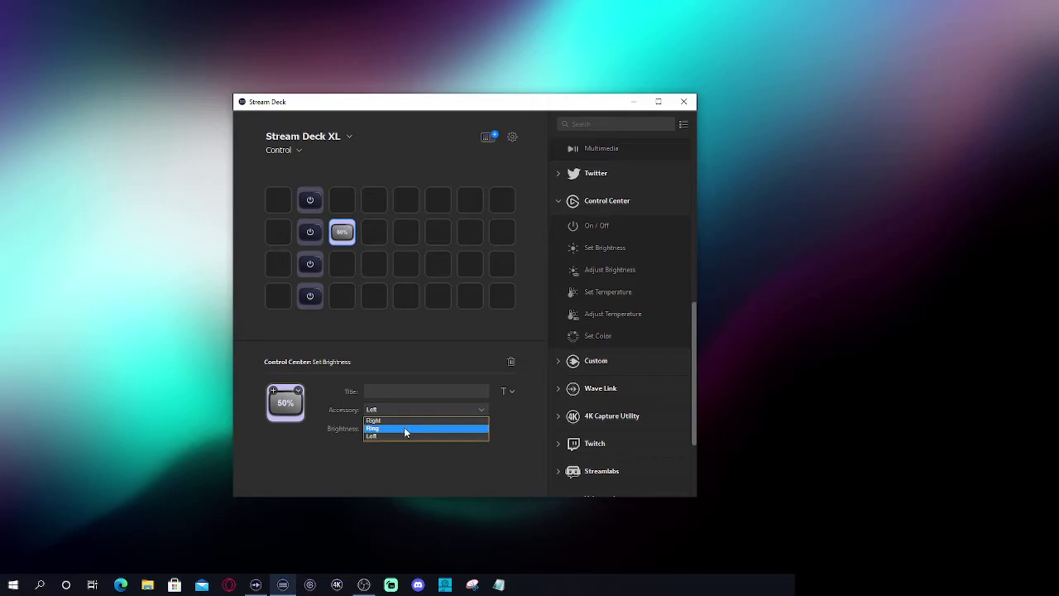
left_click(374, 436)
- Add two more Set Brightness actions in the third column, on the keys of the third and fourth rows
left_click(349, 272)
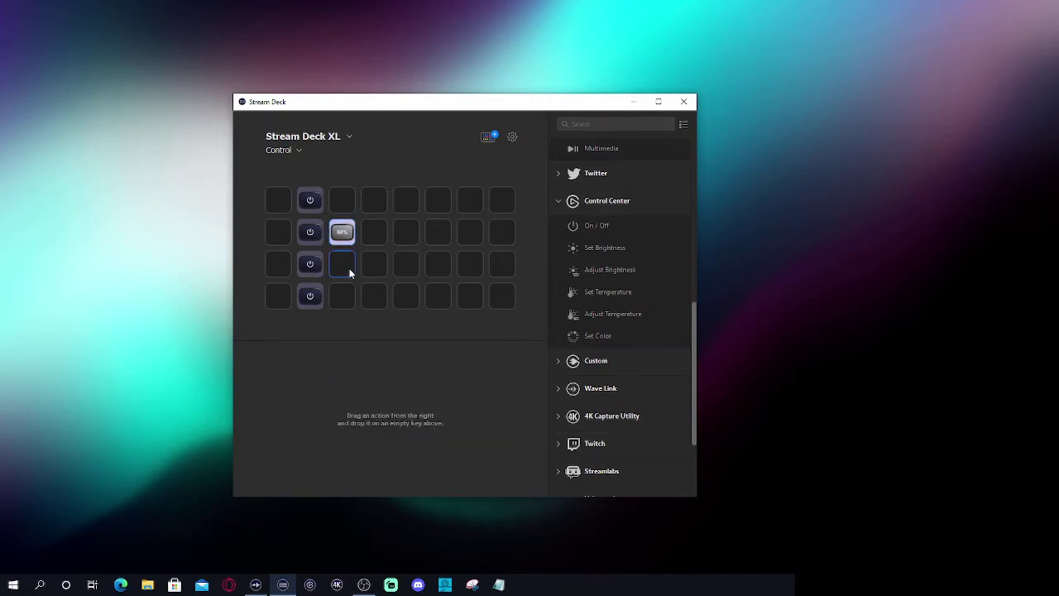
left_click_drag(582, 250, 342, 264)
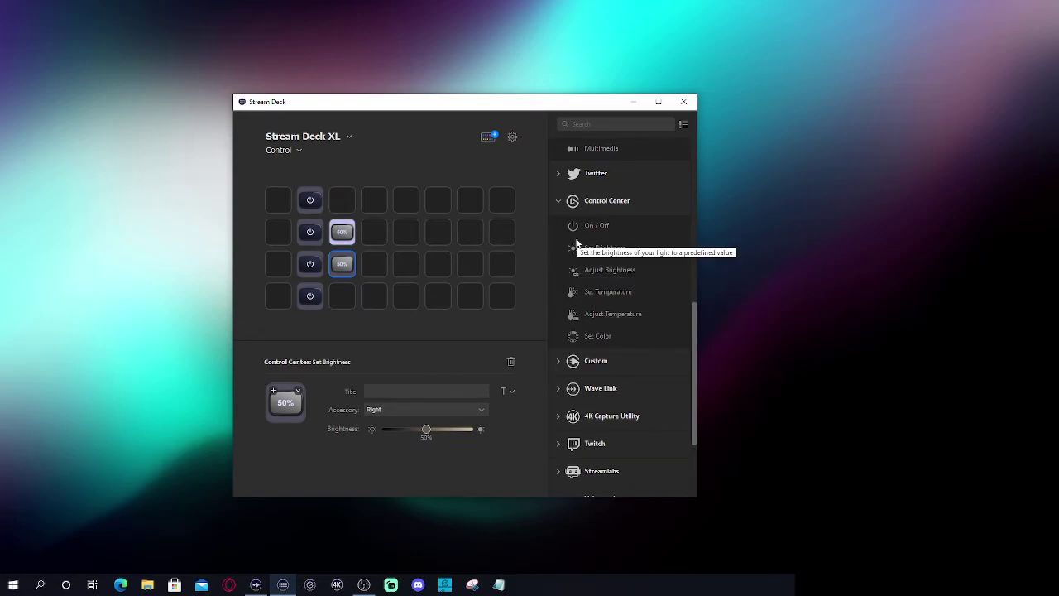
left_click_drag(576, 248, 340, 291)
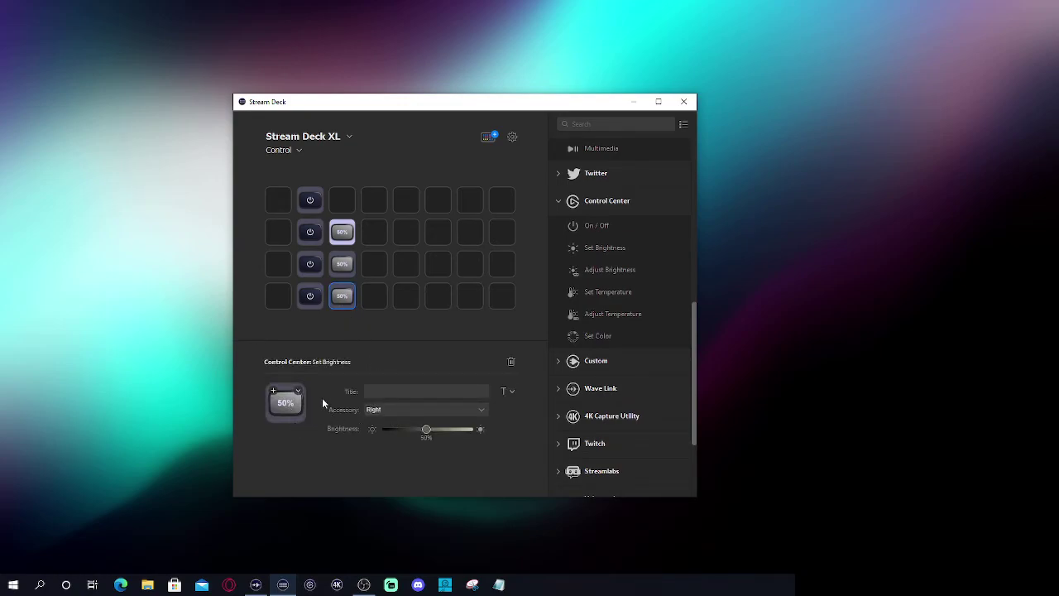
- Look at the icon options and the Stream Deck Icon Library for the fourth-row Set Brightness key
left_click(297, 392)
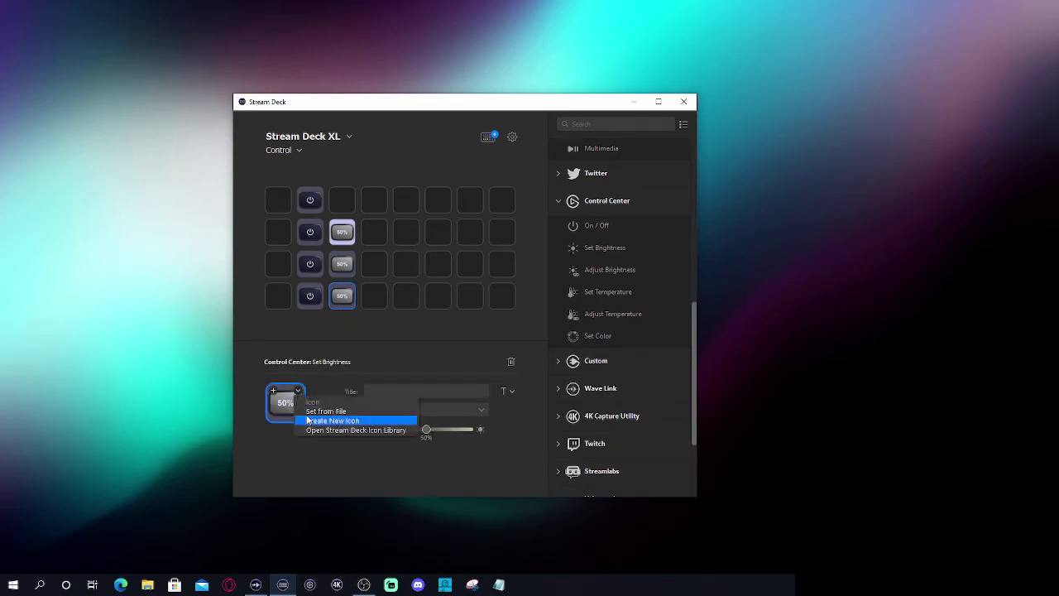
left_click(282, 400)
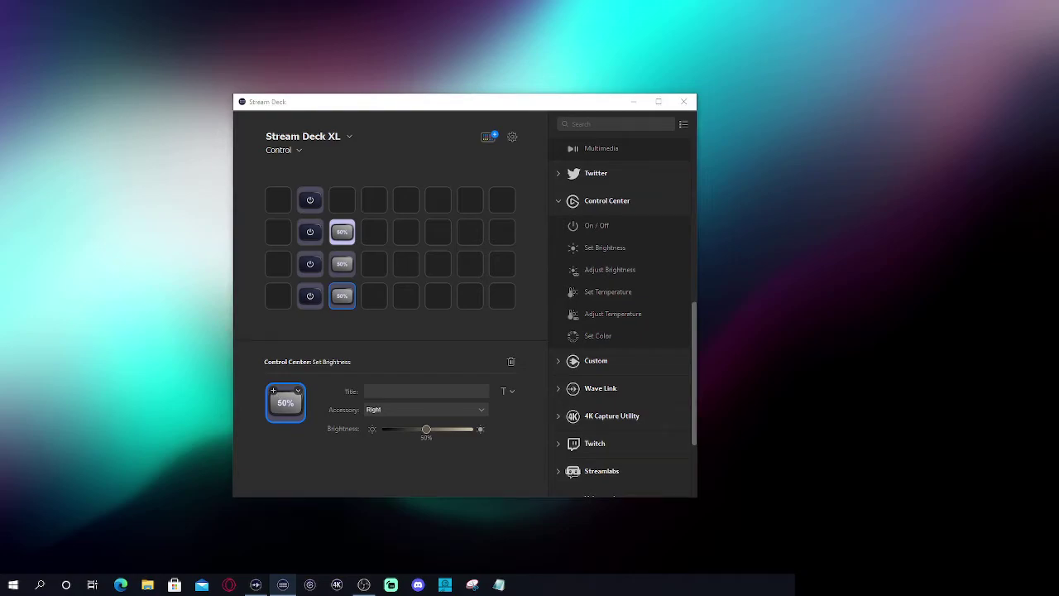
left_click_drag(155, 194, 544, 145)
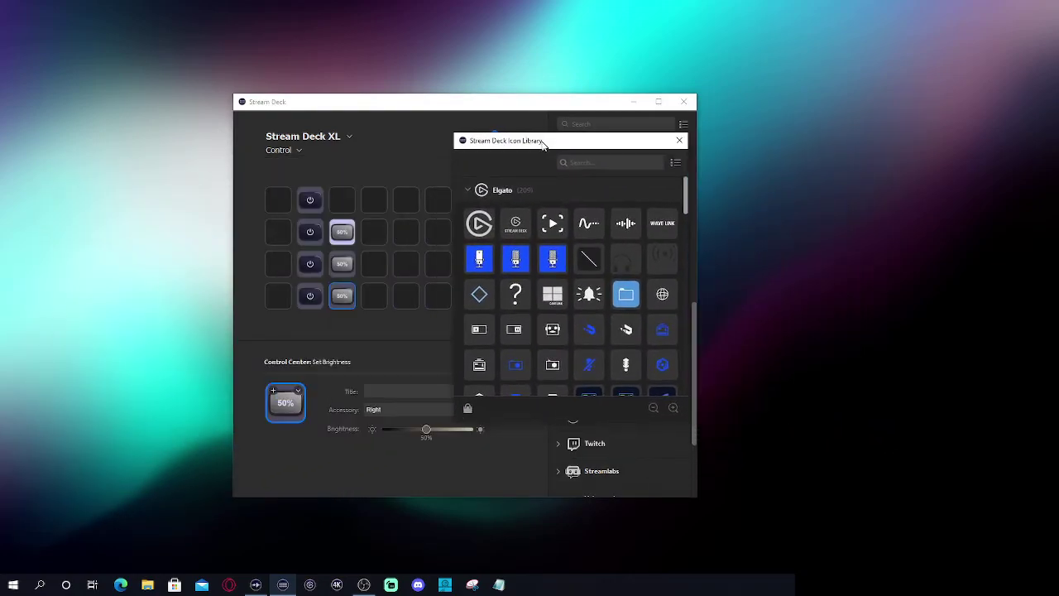
left_click(679, 141)
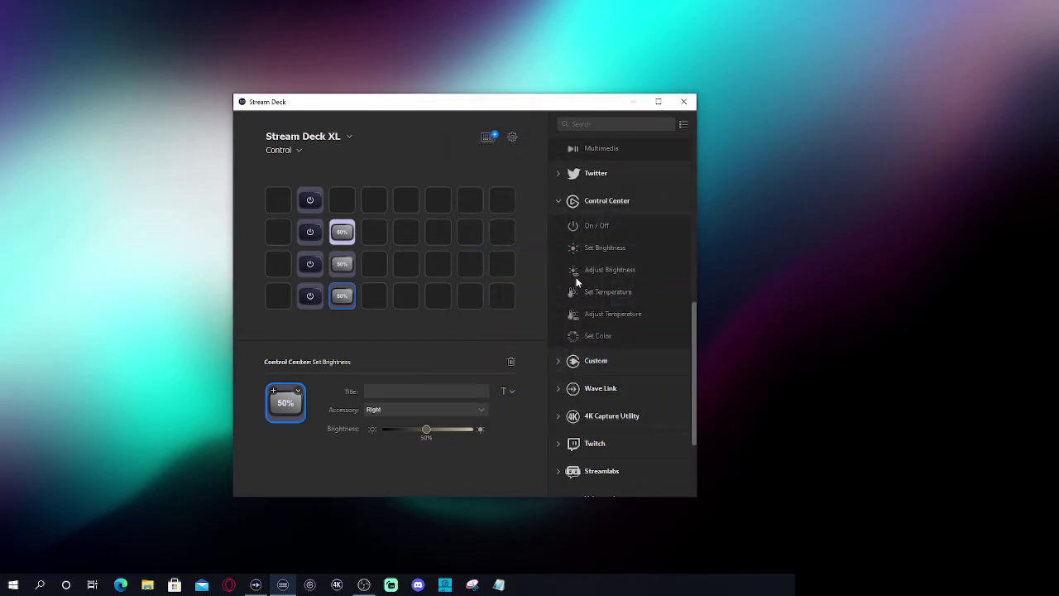
- Assign the fourth-row Set Brightness key to the Ring accessory
mouse_move(425, 433)
left_click(374, 409)
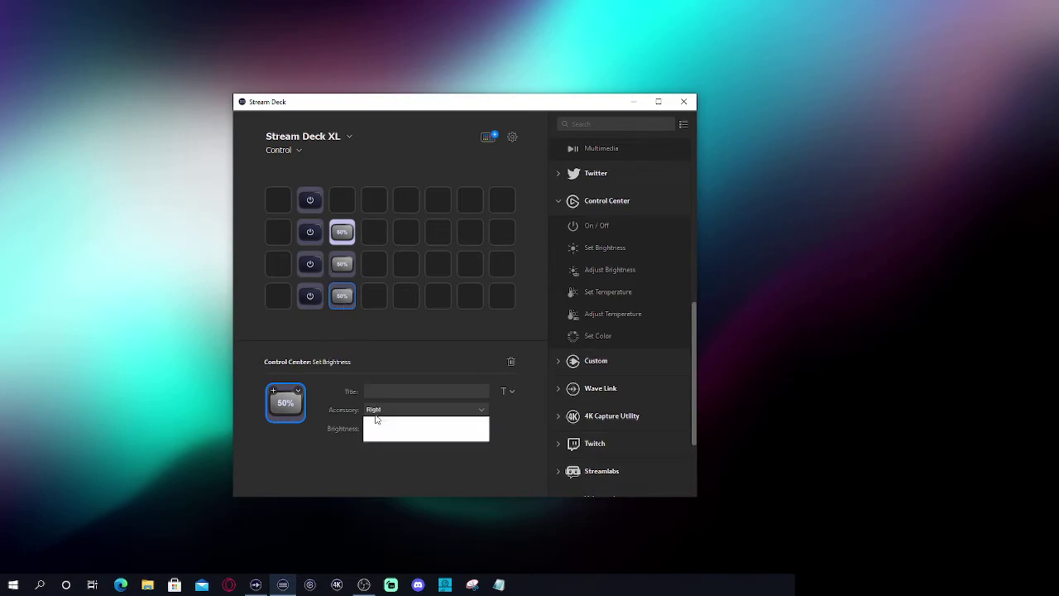
left_click(384, 410)
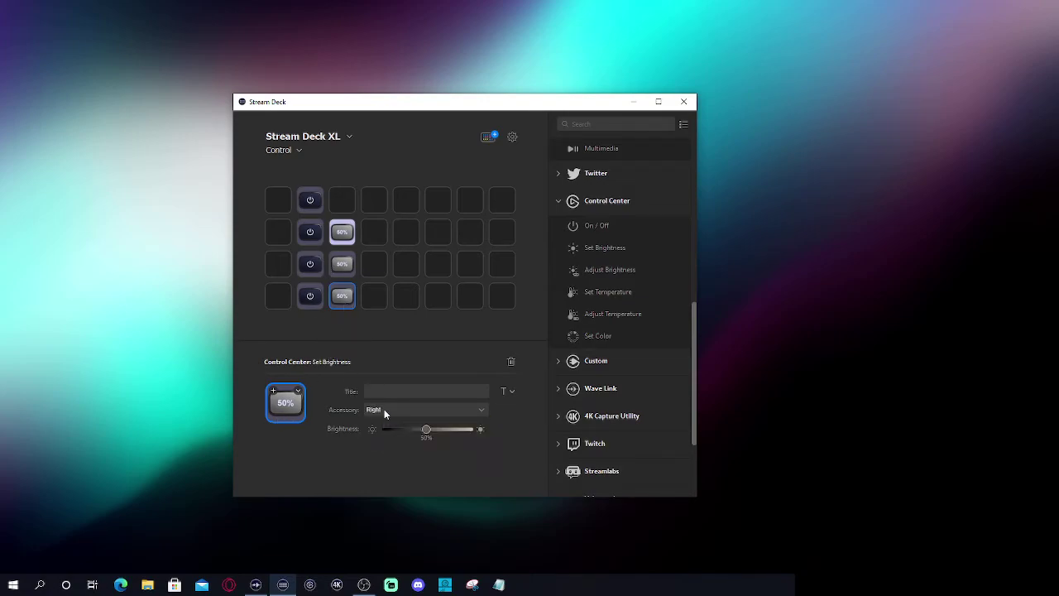
left_click(384, 409)
left_click(379, 430)
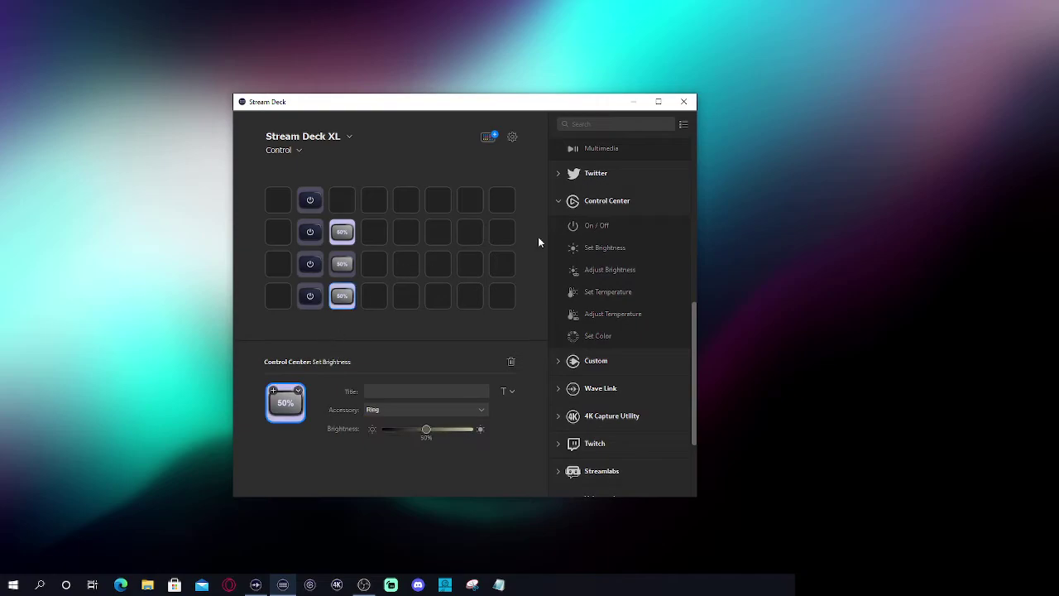
- Add an Adjust Brightness action to the fourth key of the second row and open its step size choices
left_click_drag(596, 269, 377, 240)
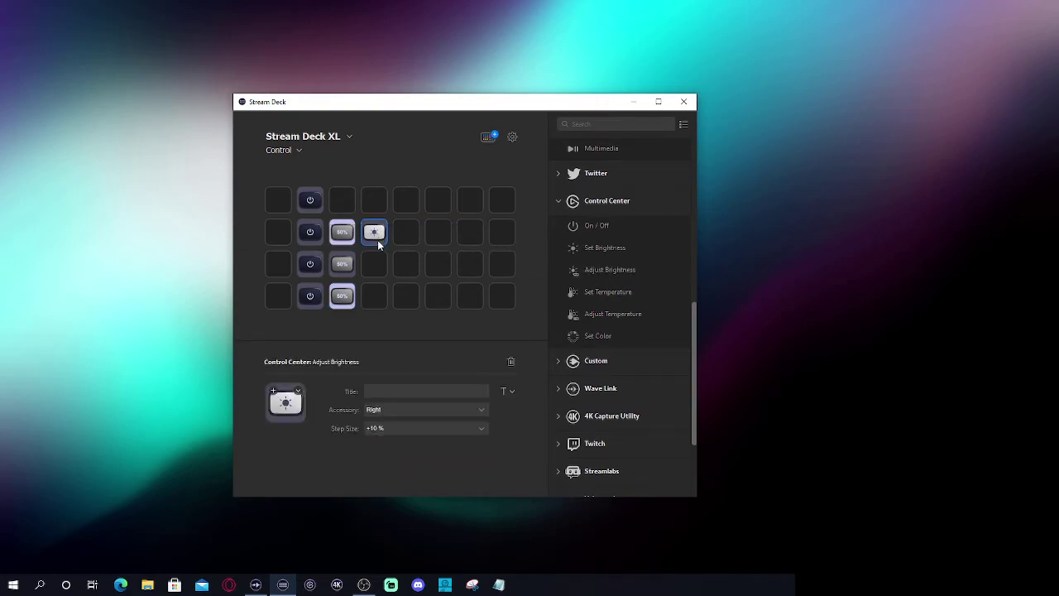
left_click(385, 427)
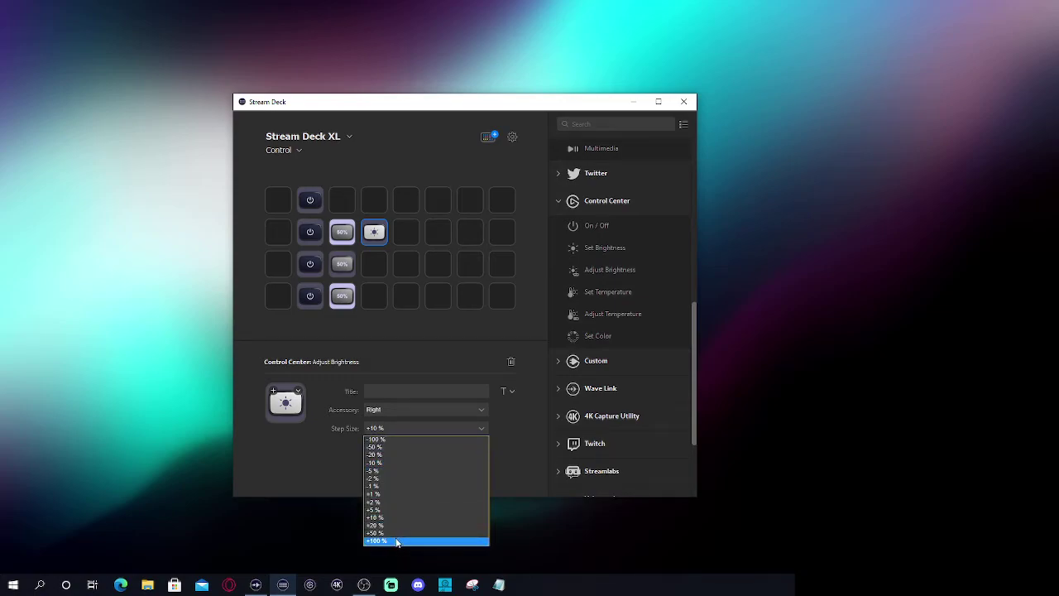
- Delete the three Set Brightness keys and move the Adjust Brightness key to the third key of the second row
left_click(344, 240)
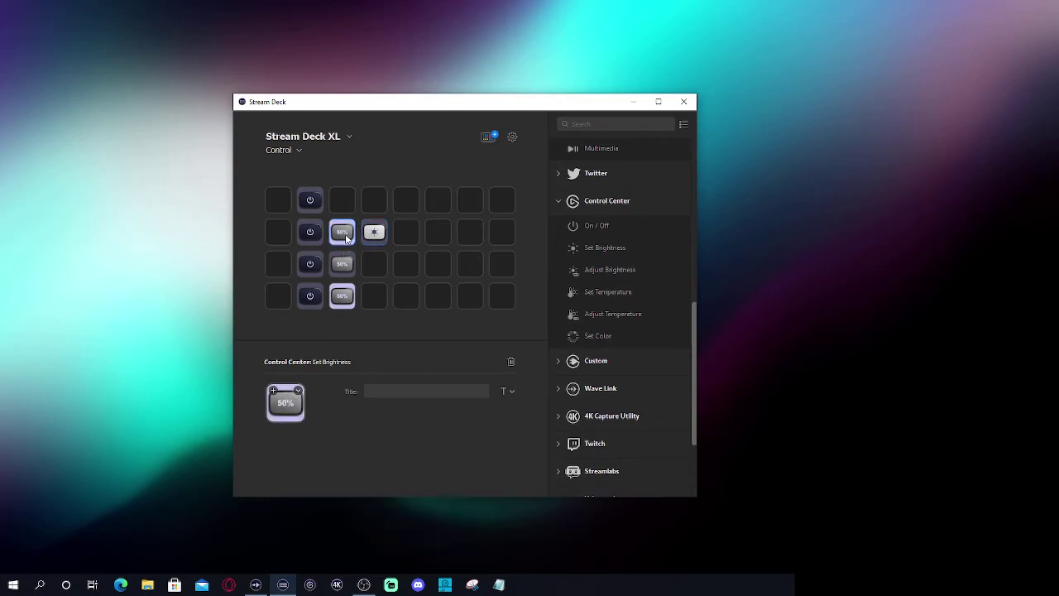
key("Delete")
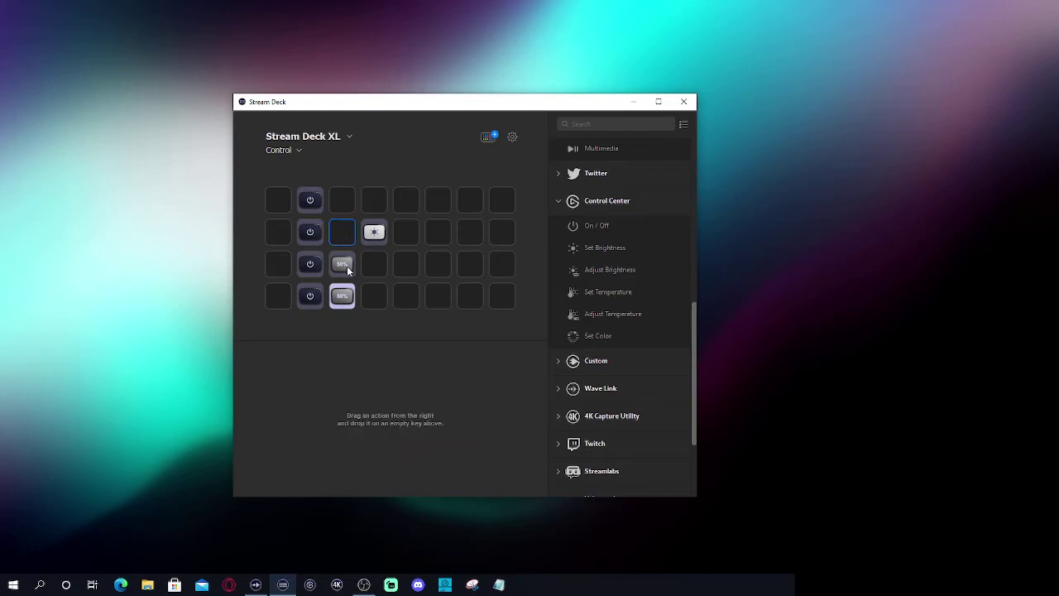
left_click(346, 263)
key("Delete")
left_click(346, 295)
key("Delete")
left_click_drag(376, 230, 342, 233)
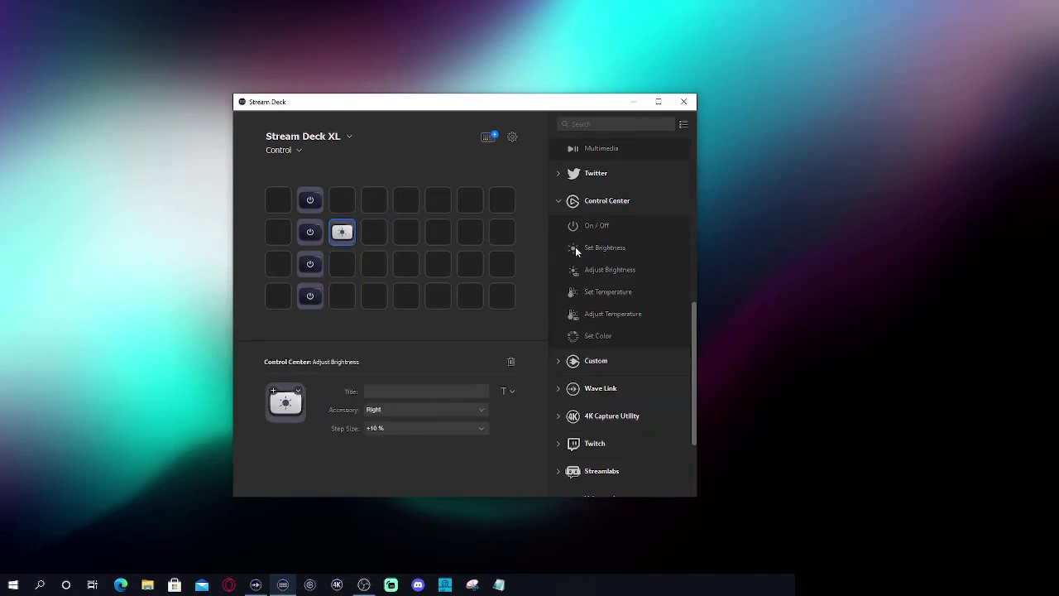
- Add Adjust Brightness actions to the third keys of rows three and four, and assign the second-row one to Left and fourth-row one to Ring
left_click_drag(579, 270, 360, 277)
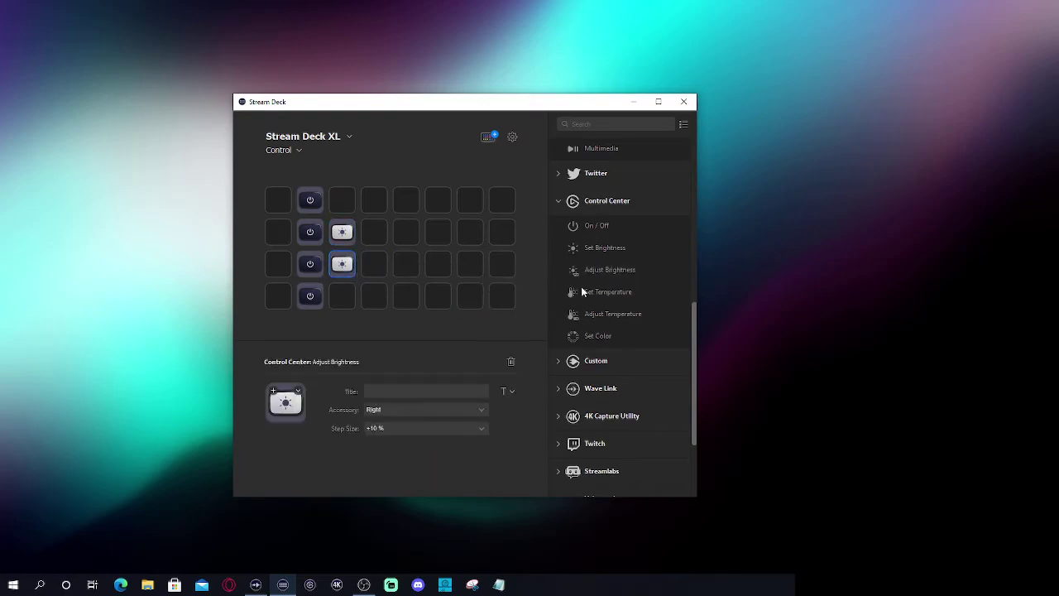
left_click_drag(579, 272, 344, 300)
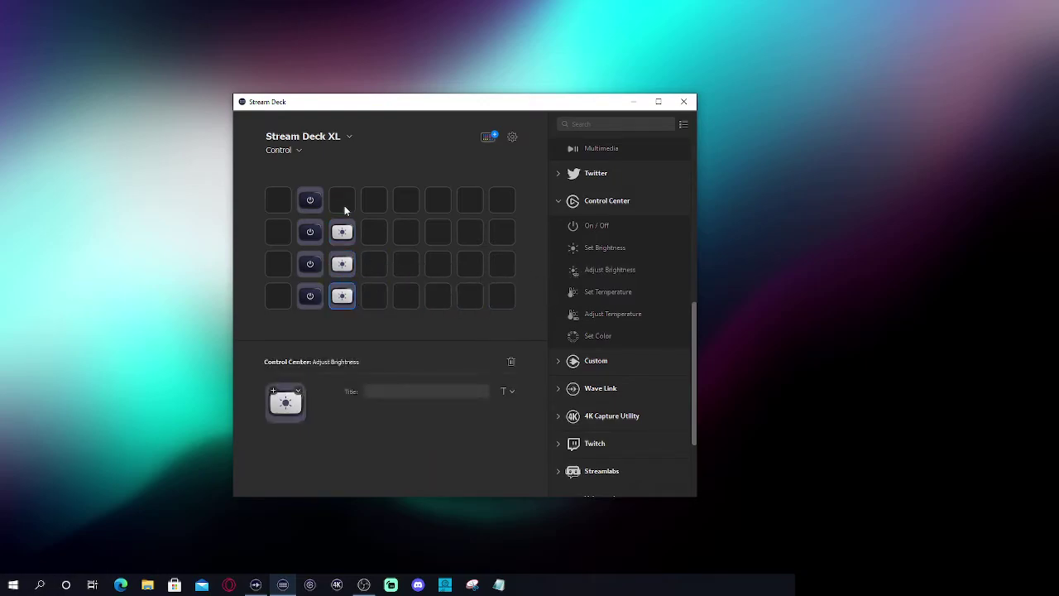
left_click(341, 235)
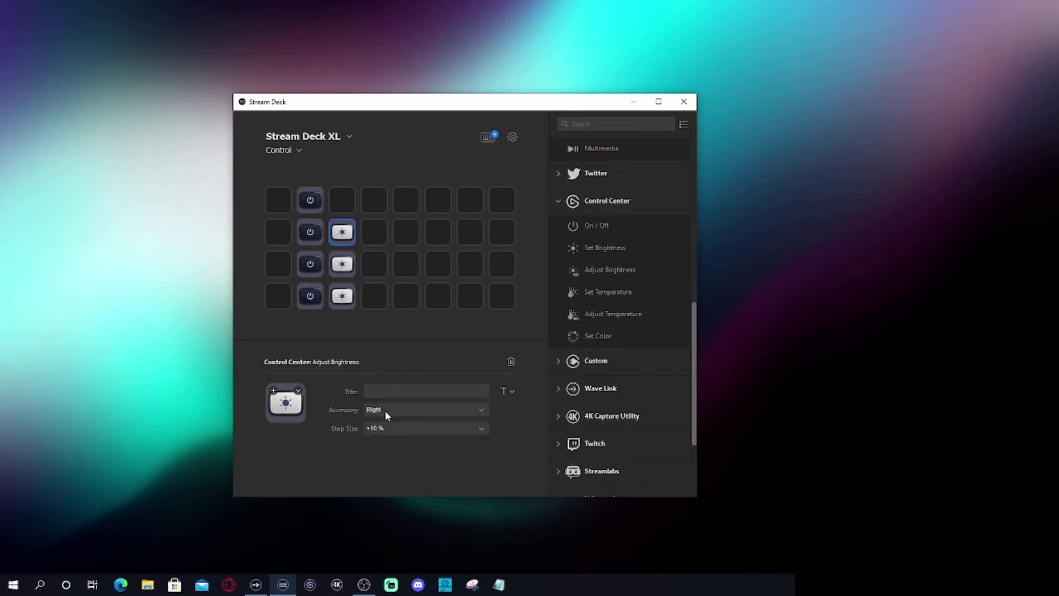
left_click(385, 410)
left_click(379, 435)
left_click(345, 265)
left_click(339, 303)
left_click(379, 415)
left_click(384, 429)
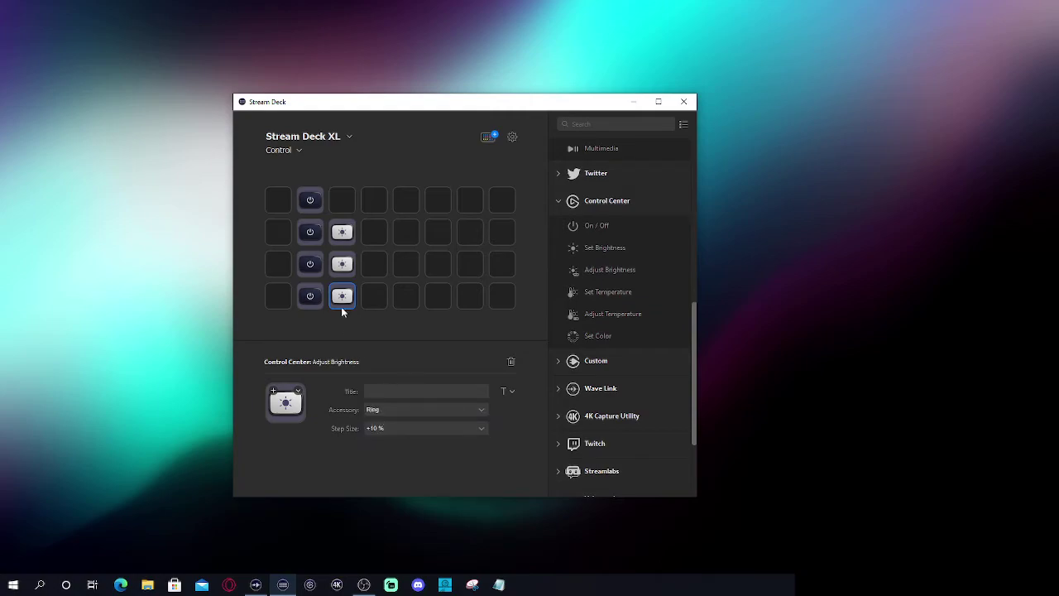
- Set the step size of the three Adjust Brightness keys in the third column to +5 %
left_click(342, 233)
left_click(393, 429)
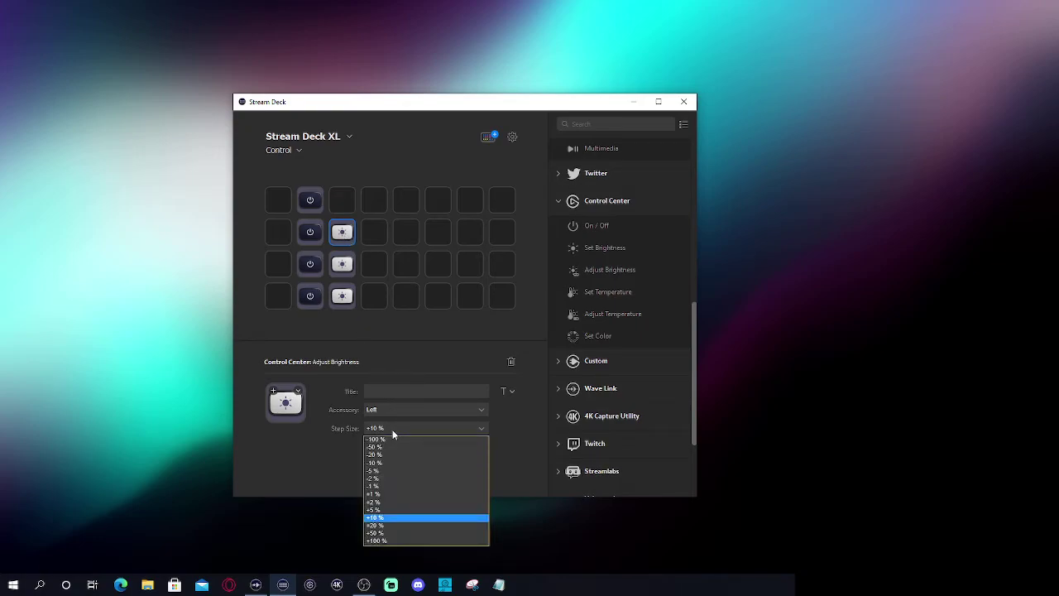
left_click(385, 511)
left_click(335, 267)
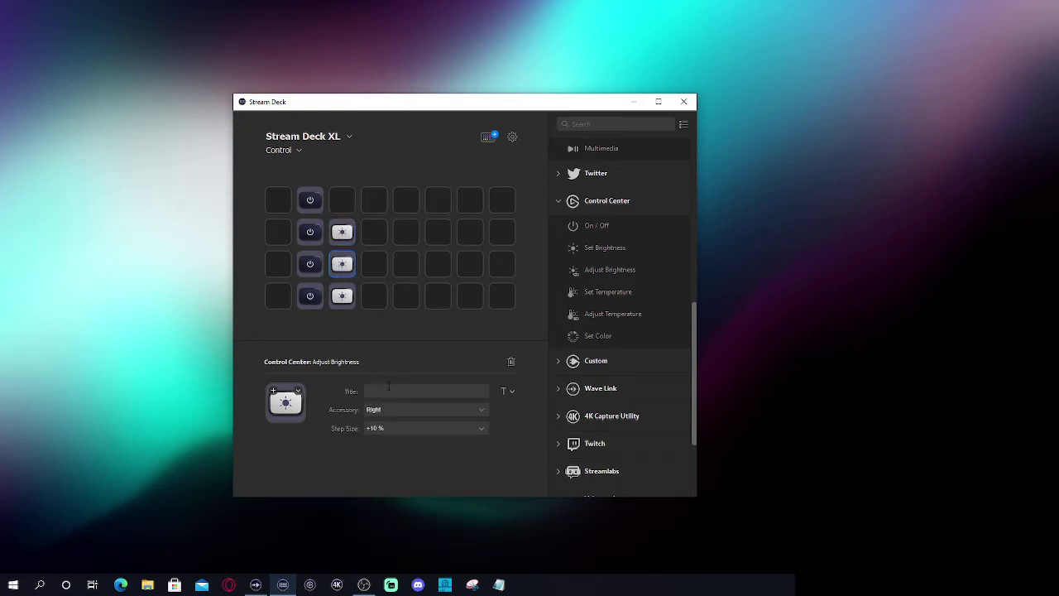
left_click(382, 430)
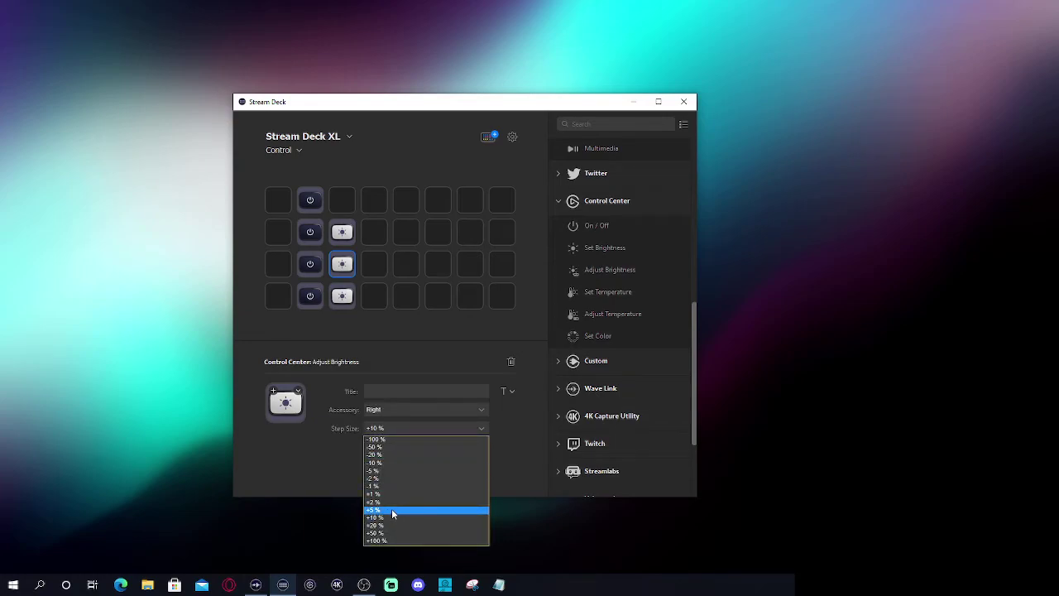
left_click(392, 511)
left_click(351, 303)
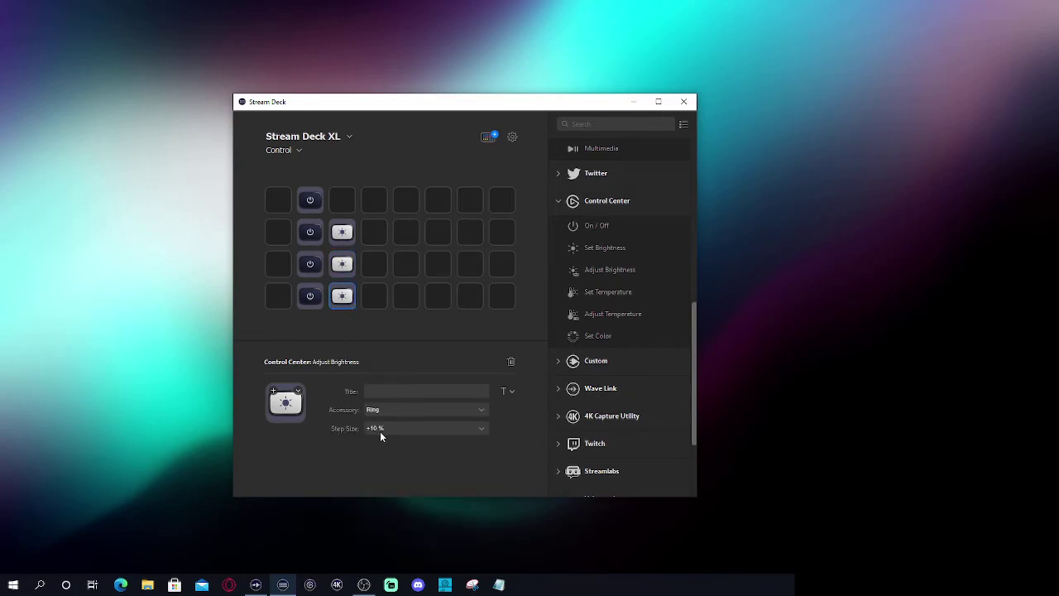
left_click(381, 428)
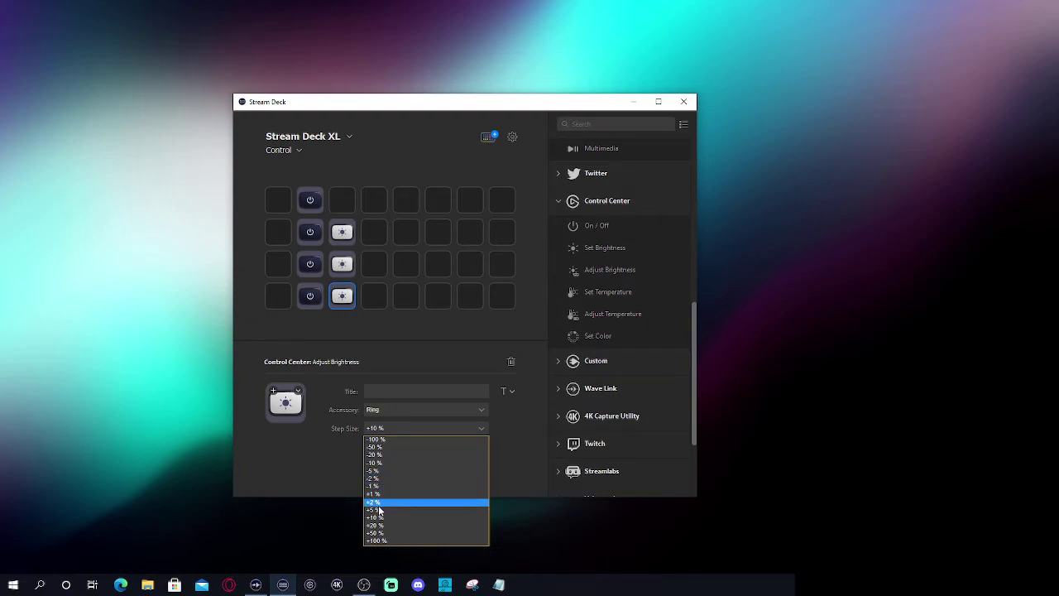
left_click(379, 509)
- Add an Adjust Brightness action to the fourth key of the second row with a step size of -5 %
left_click(379, 235)
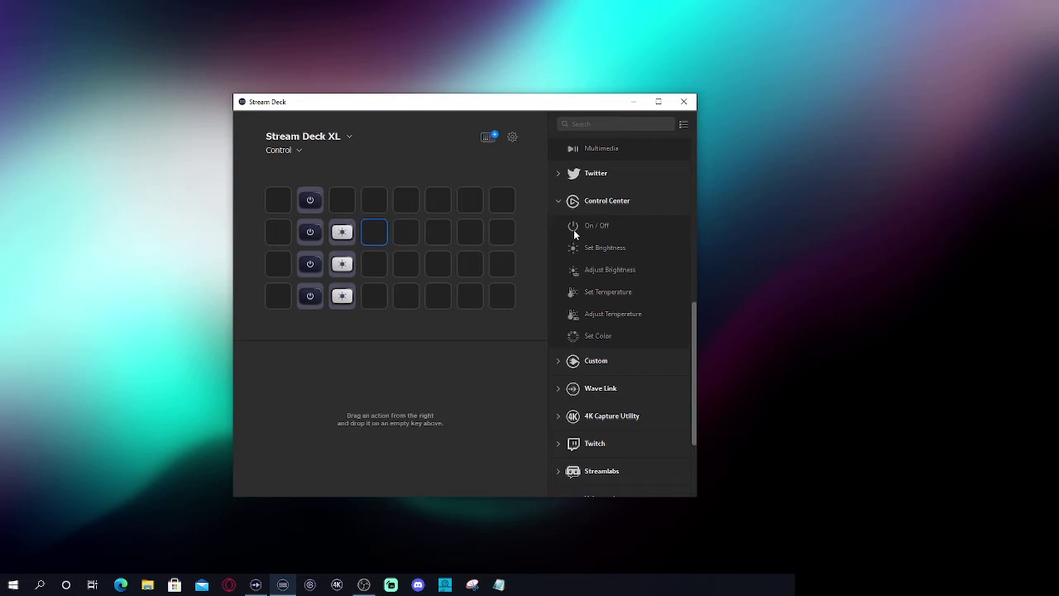
left_click_drag(578, 275, 373, 233)
left_click(387, 429)
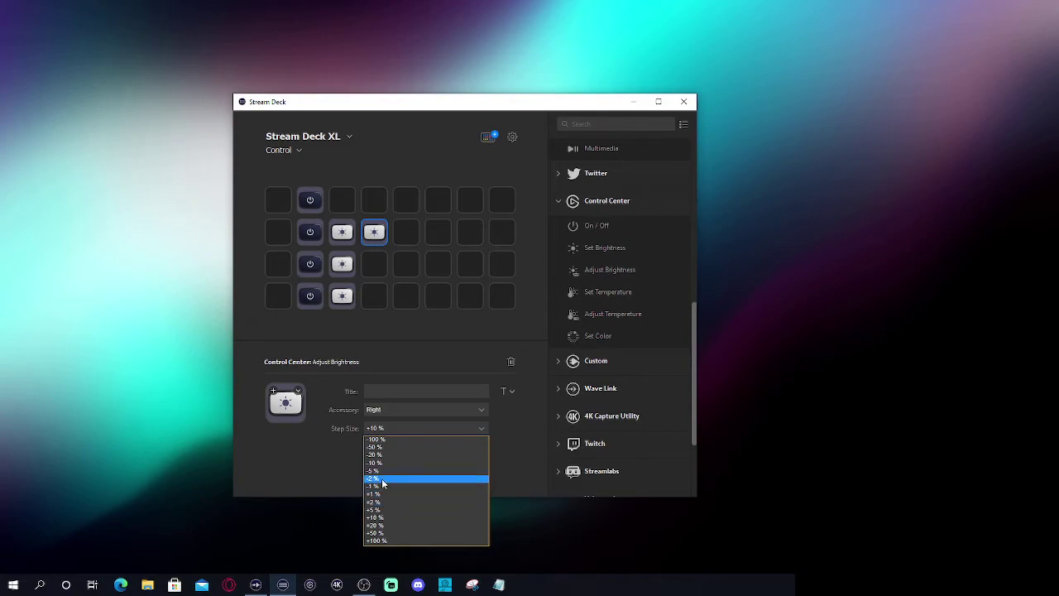
left_click(374, 470)
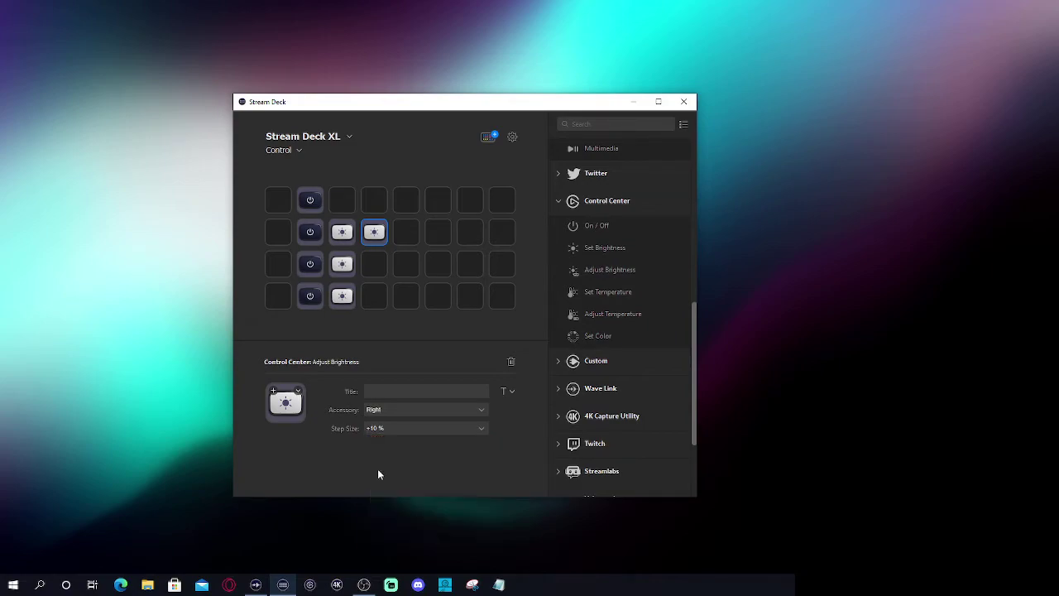
left_click(343, 232)
left_click(373, 234)
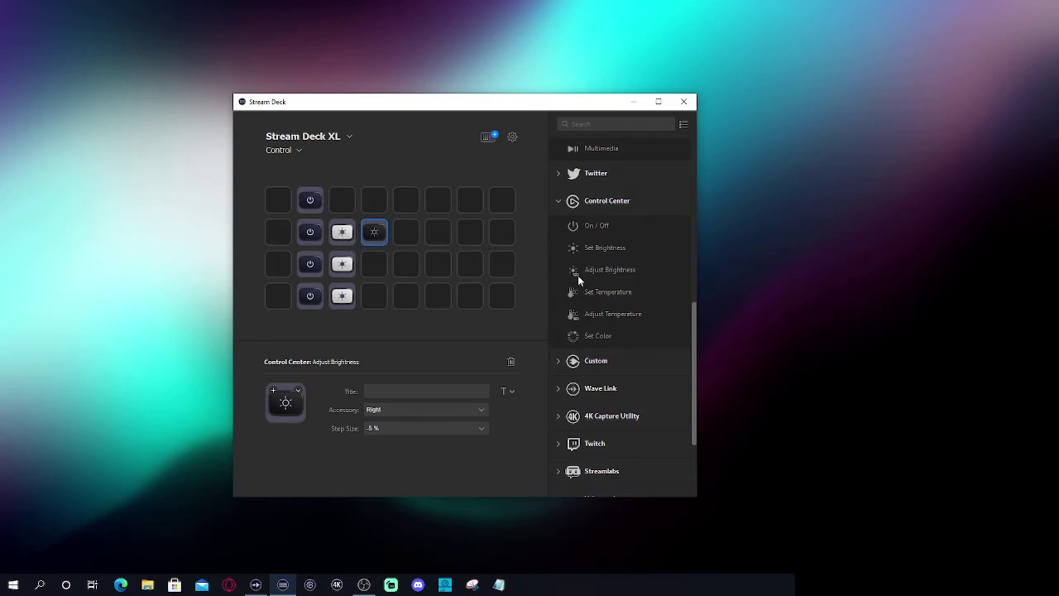
- Add an Adjust Brightness action to the fourth key of the third row and assign the second-row key above it to Left
left_click_drag(574, 272, 372, 265)
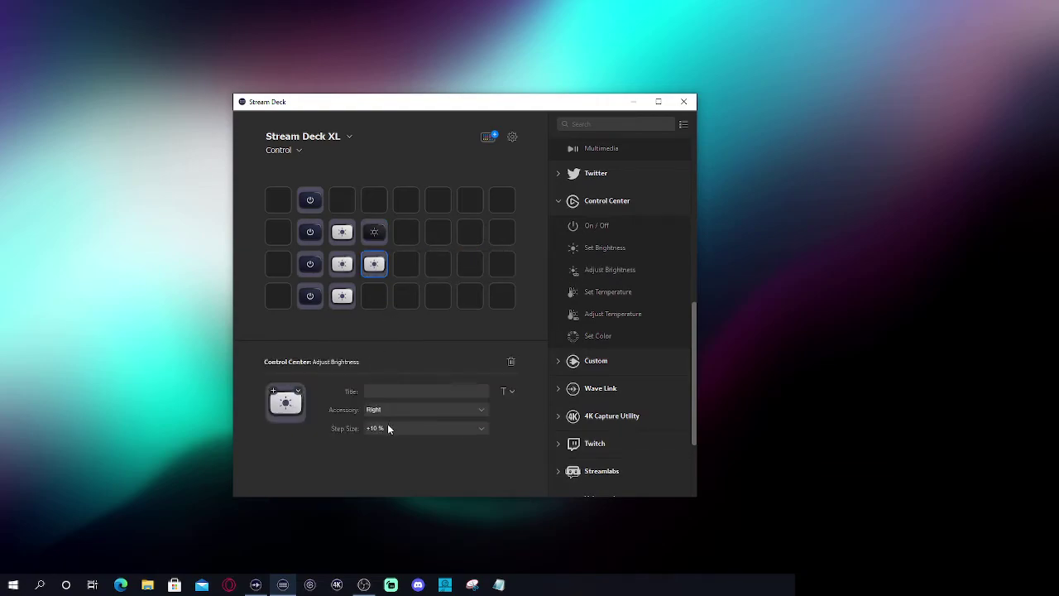
left_click(390, 409)
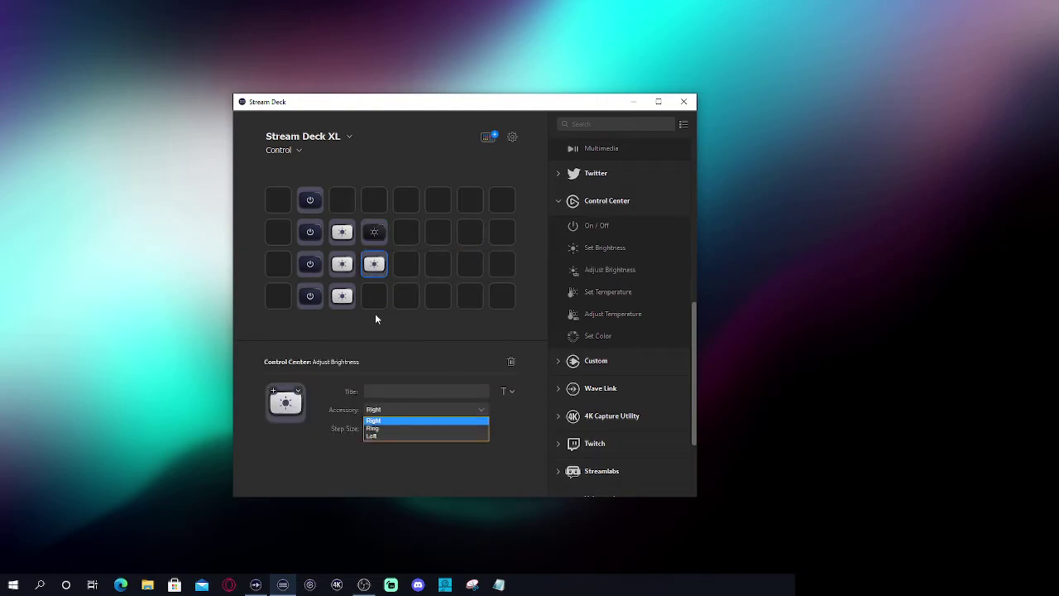
left_click(373, 233)
left_click(398, 409)
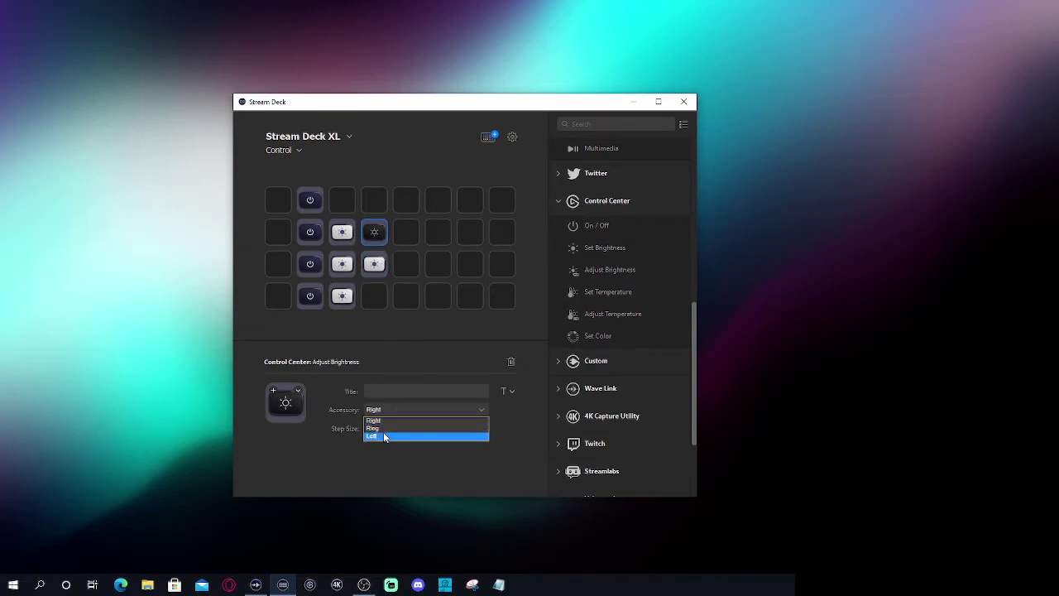
left_click(383, 431)
- Set the step size of the third row's fourth key to -5 %, keeping its accessory as Right
left_click(377, 267)
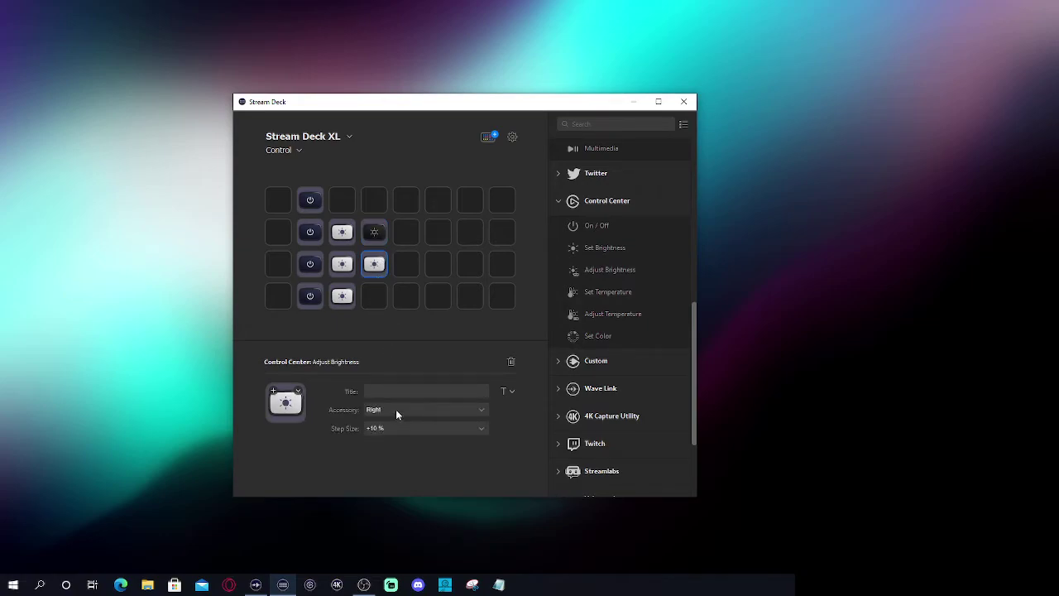
left_click(396, 408)
left_click(356, 409)
left_click(374, 429)
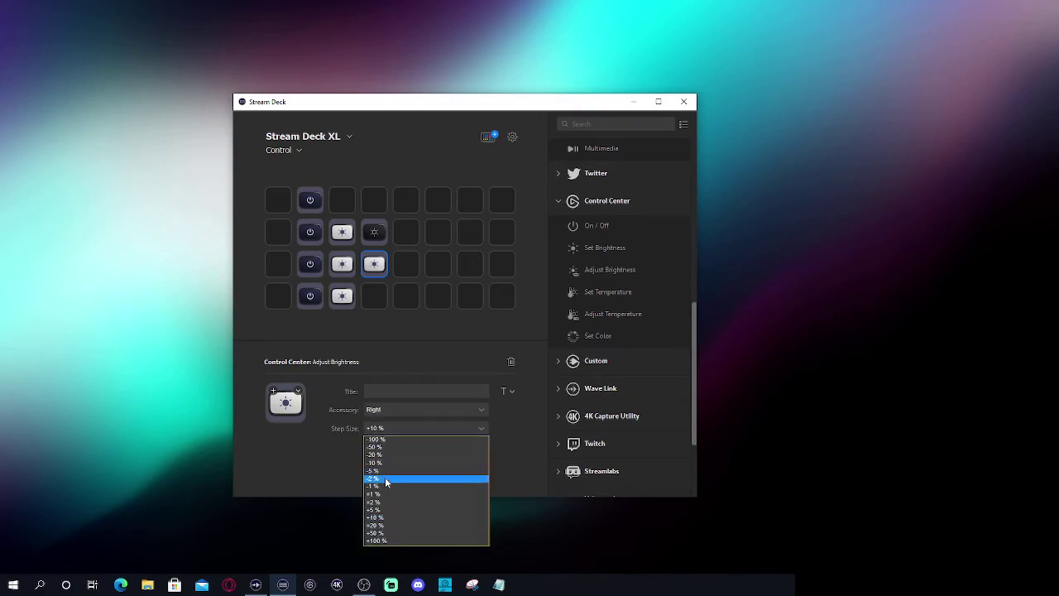
left_click(378, 470)
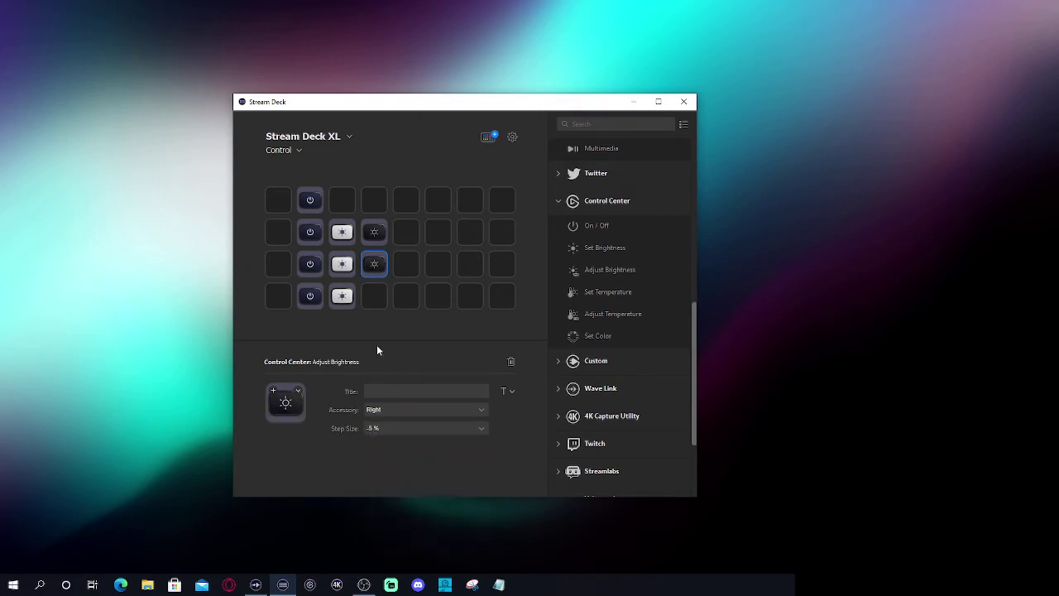
- Add an Adjust Brightness action to the fourth key of the fourth row for the Ring accessory with a -5 % step size
left_click(377, 295)
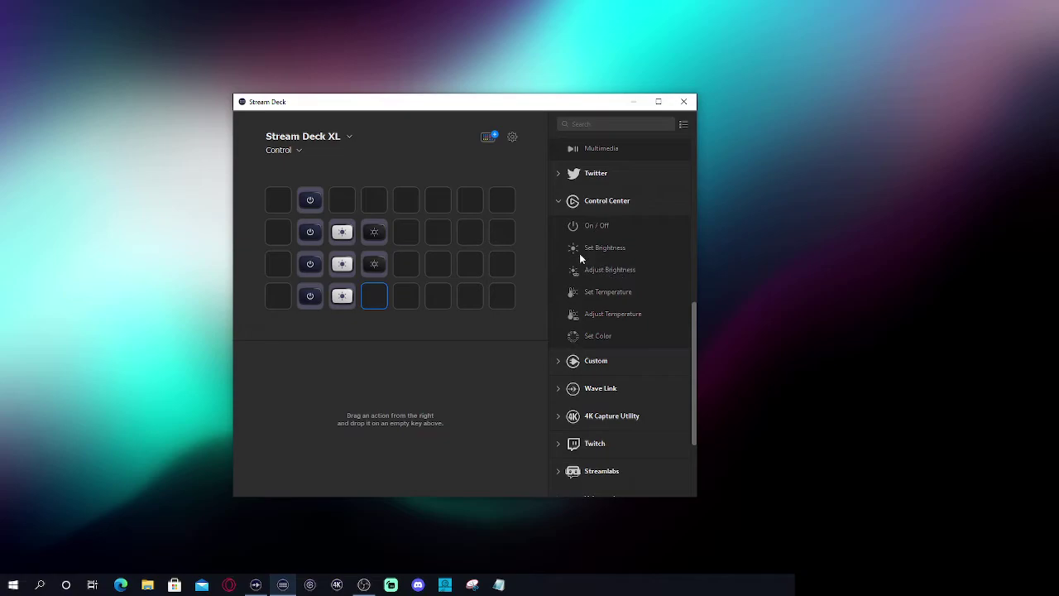
left_click_drag(577, 273, 374, 300)
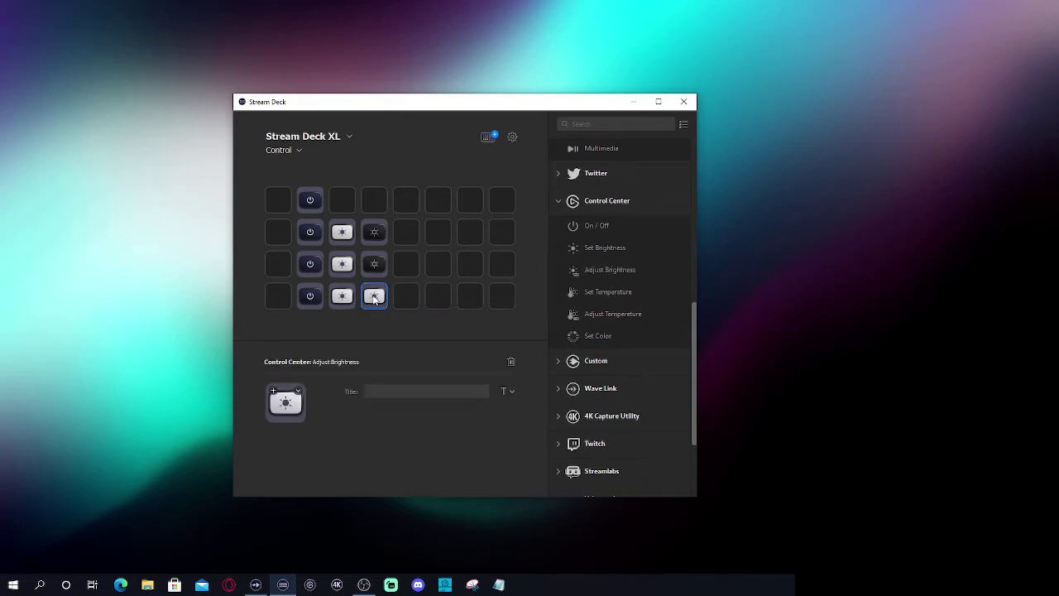
left_click(387, 409)
left_click(383, 429)
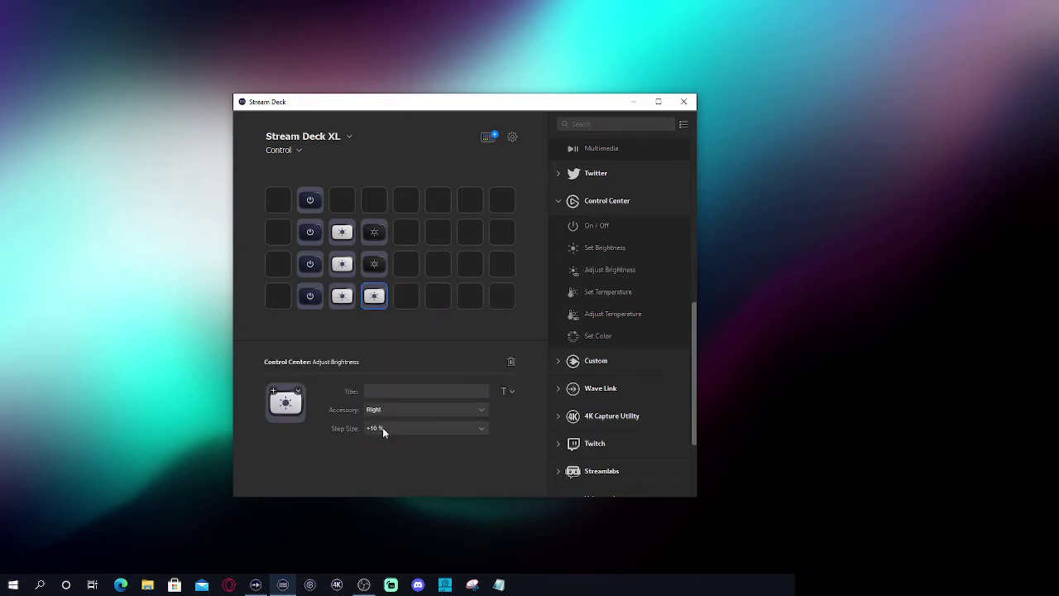
left_click(384, 427)
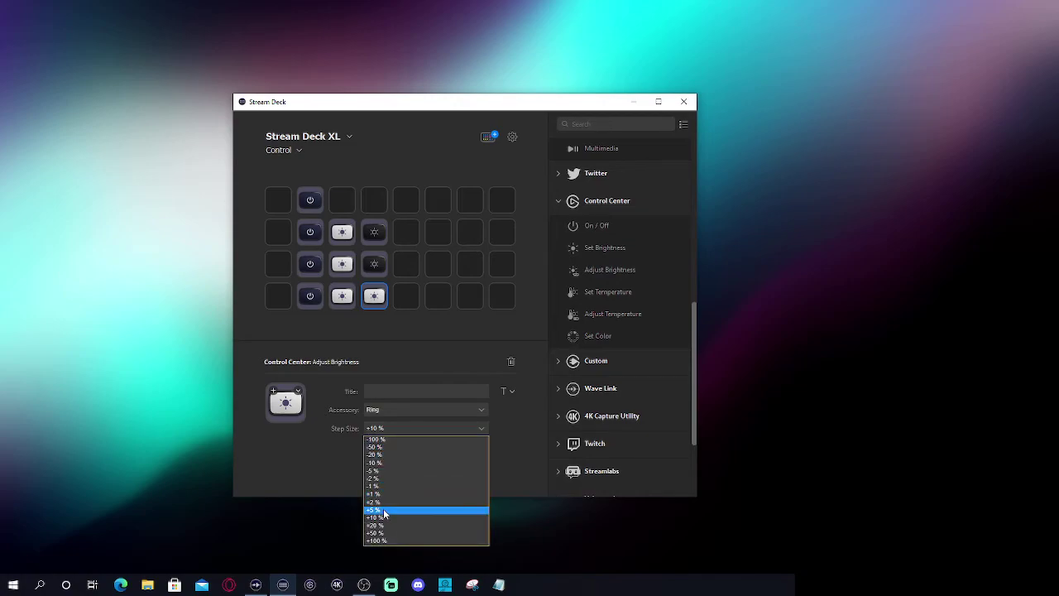
left_click(375, 471)
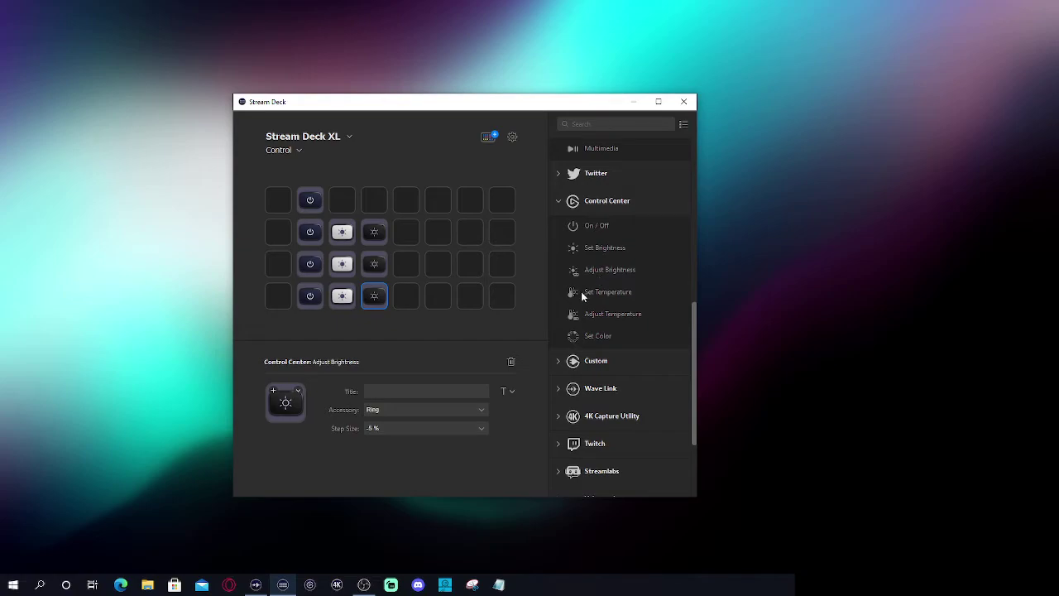
- Try a Set Temperature action on the fifth key of the second row and delete it again
left_click_drag(580, 291, 406, 235)
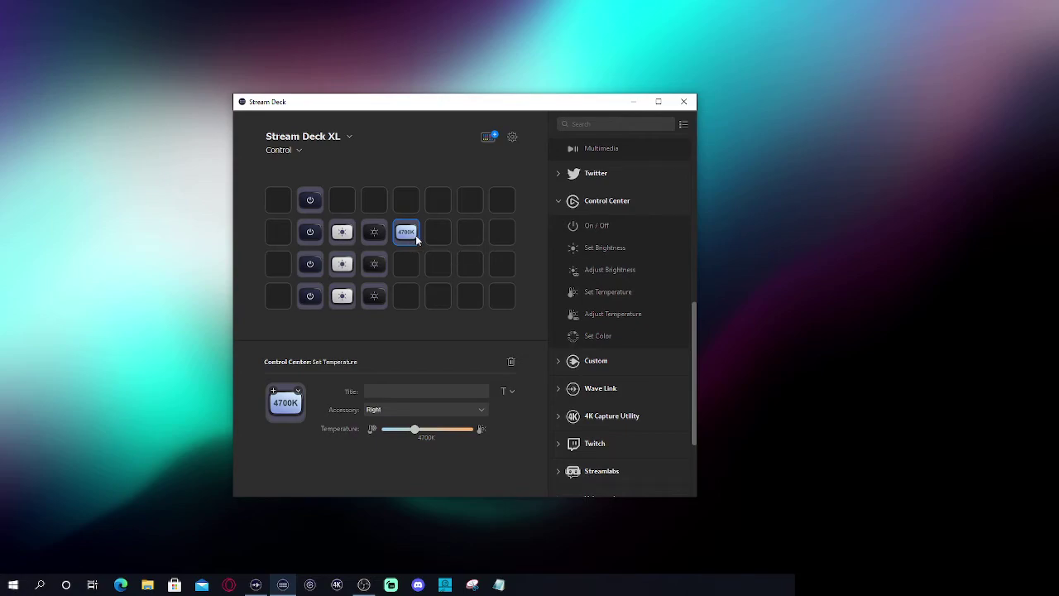
key("Delete")
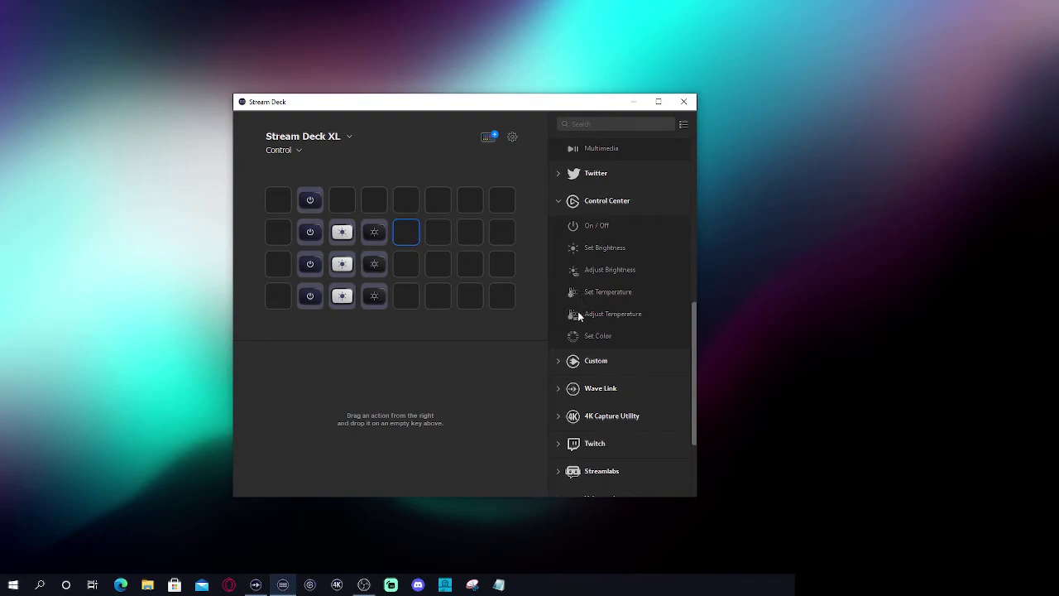
- Add Adjust Temperature actions to the fifth and sixth keys of the second, third and fourth rows
left_click_drag(572, 315, 406, 235)
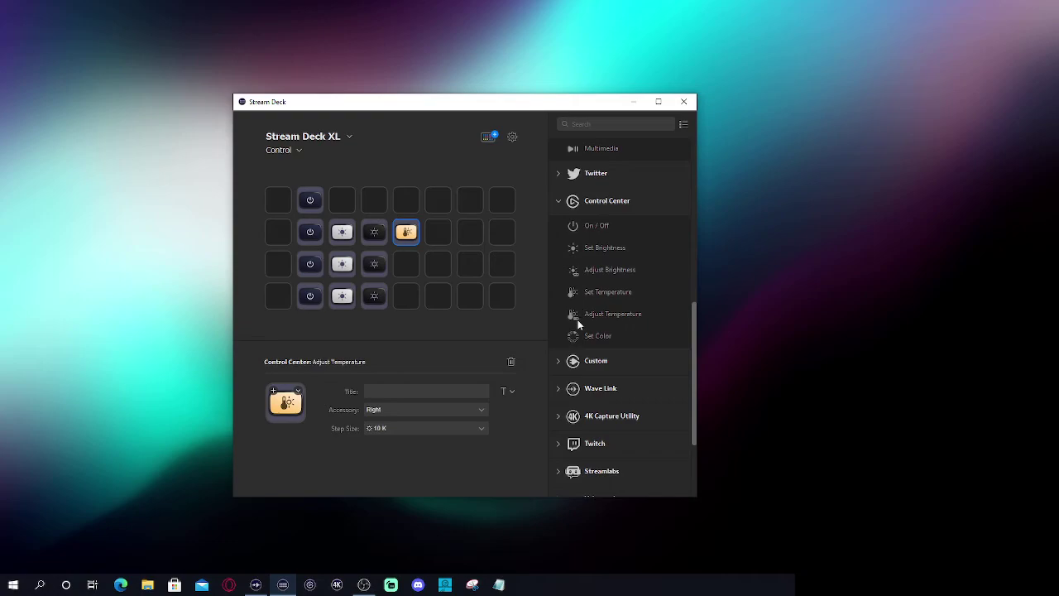
left_click_drag(573, 315, 439, 233)
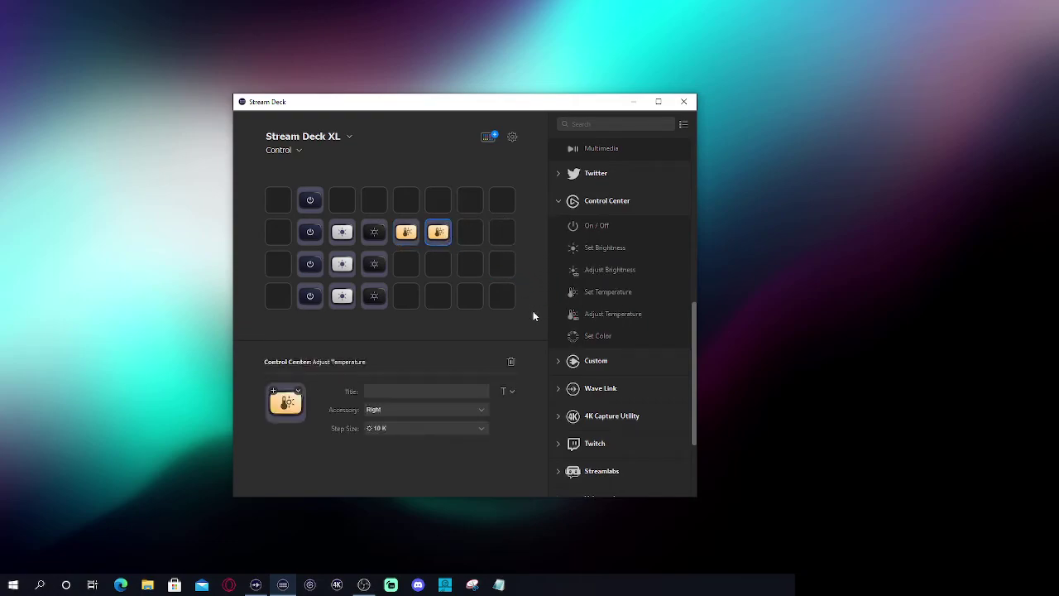
left_click_drag(576, 315, 406, 264)
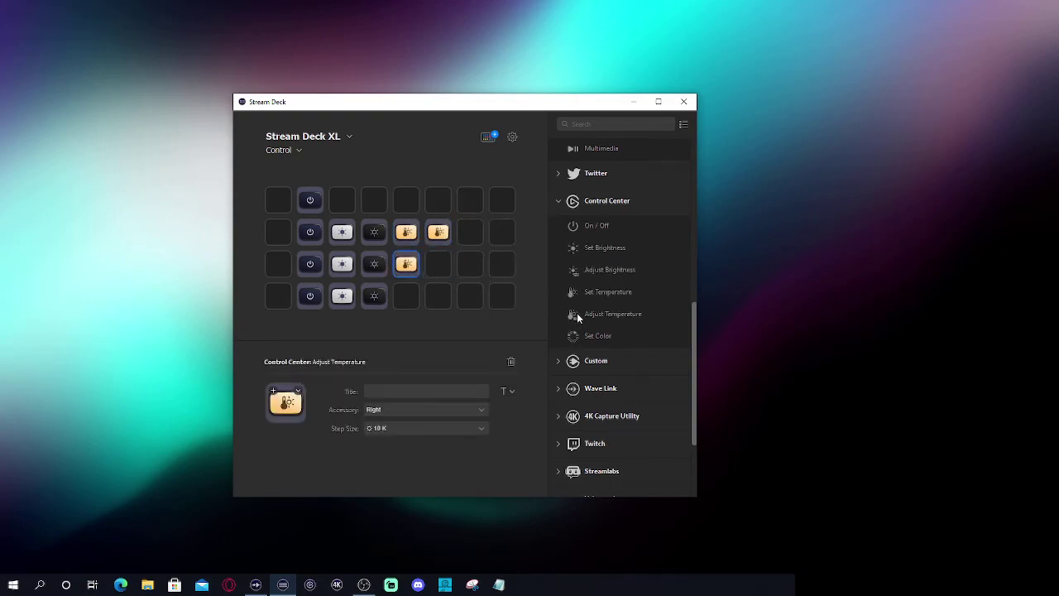
left_click_drag(576, 312, 439, 264)
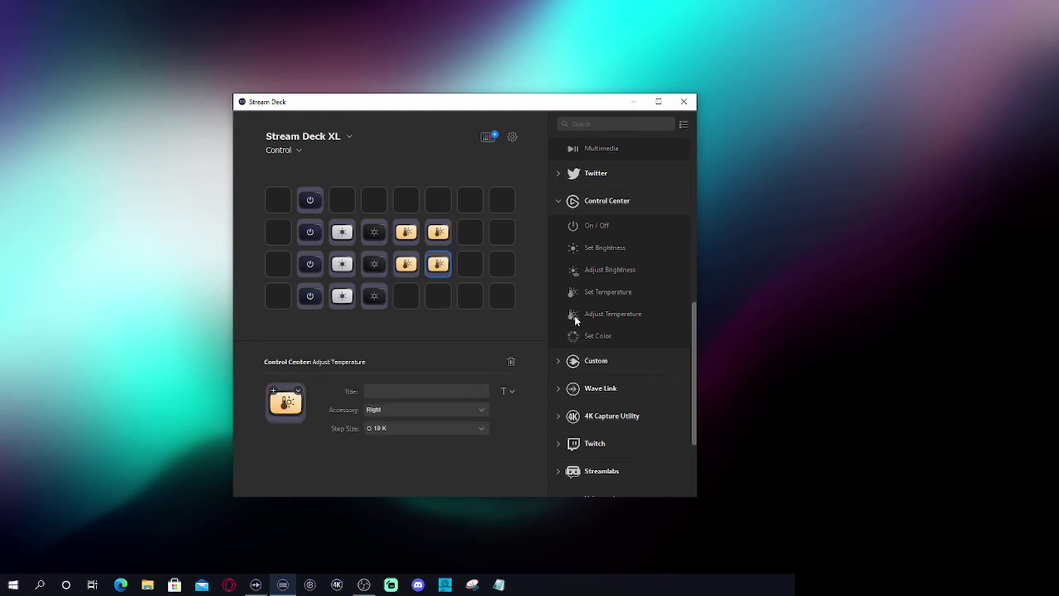
left_click_drag(576, 319, 406, 296)
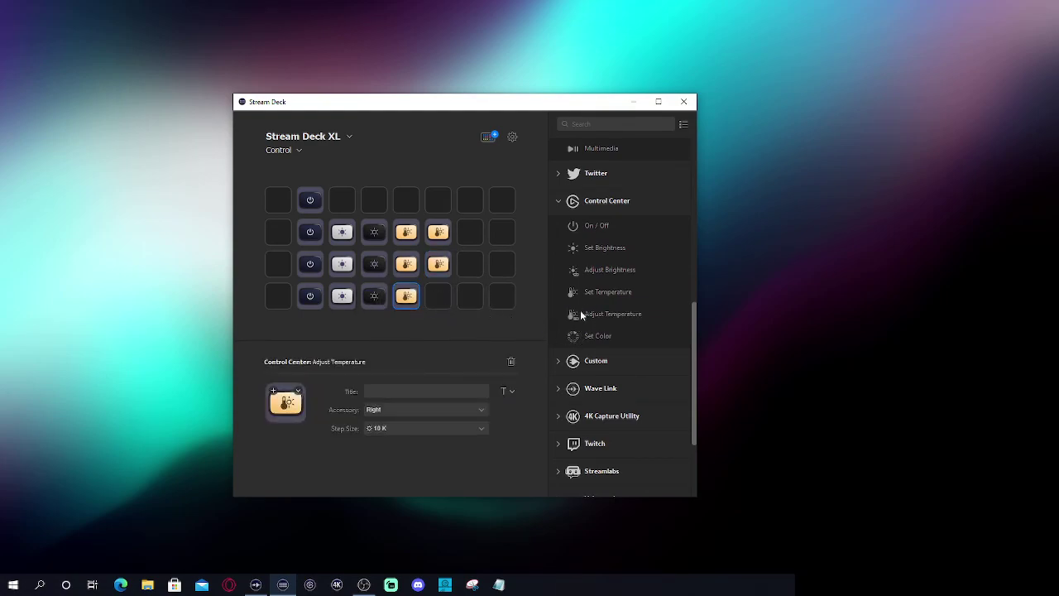
left_click_drag(581, 314, 439, 296)
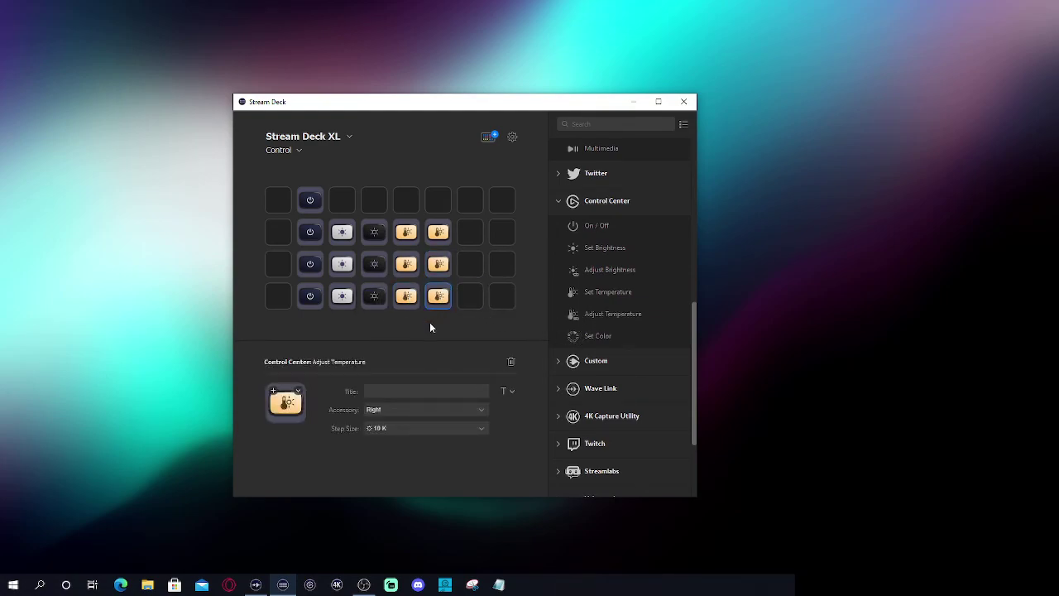
- Assign the second row's fifth key to the Left accessory with the cooler 10 K temperature step size
left_click(405, 233)
left_click(407, 411)
left_click(383, 437)
left_click(383, 428)
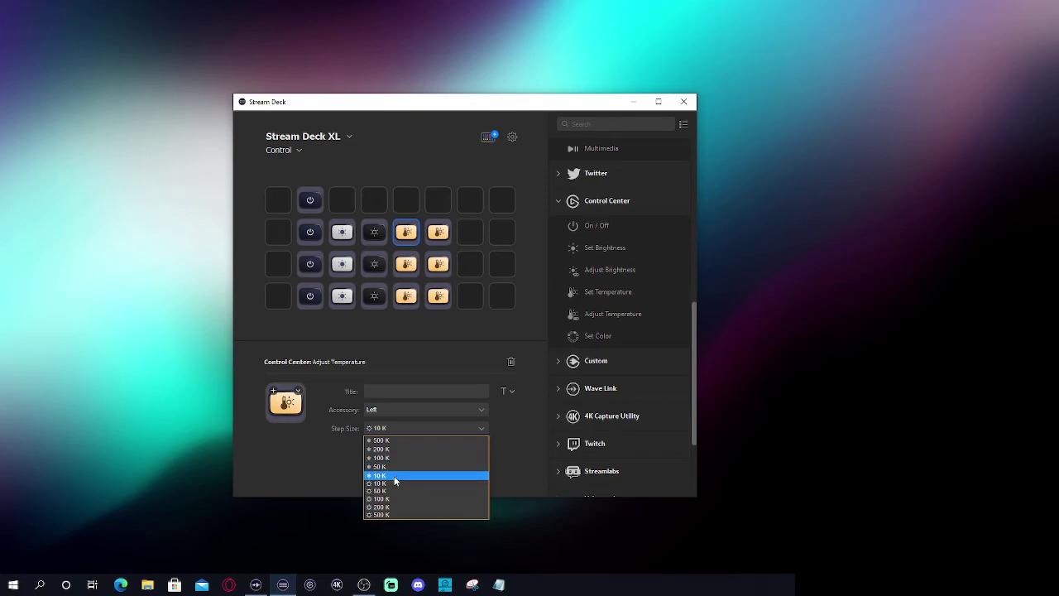
left_click(394, 475)
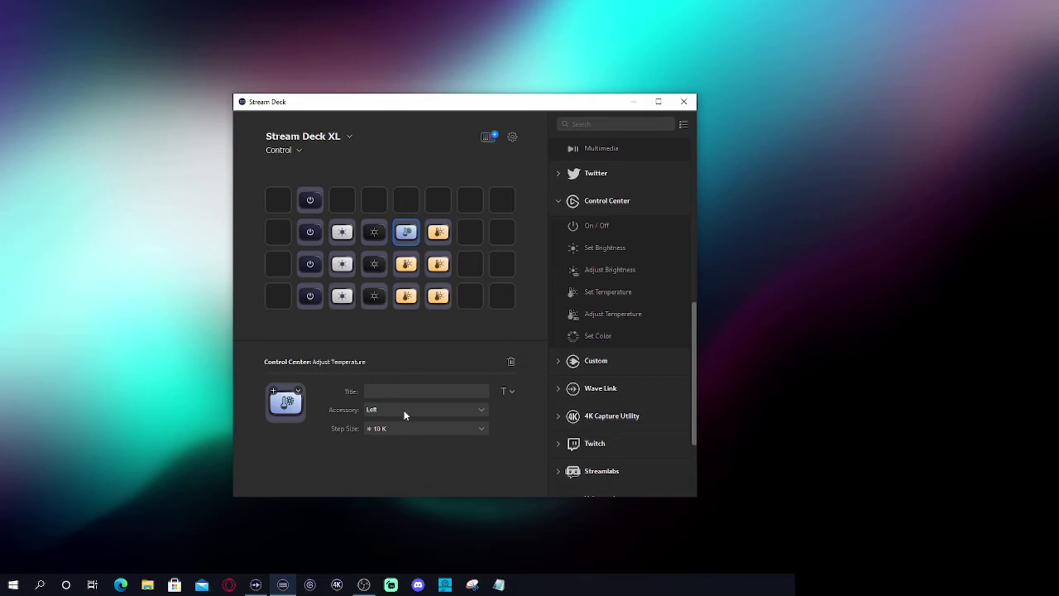
- Swap the brightness keys in the second, third and fourth rows, and put the second row's warmer temperature key before the cooler one
left_click(435, 239)
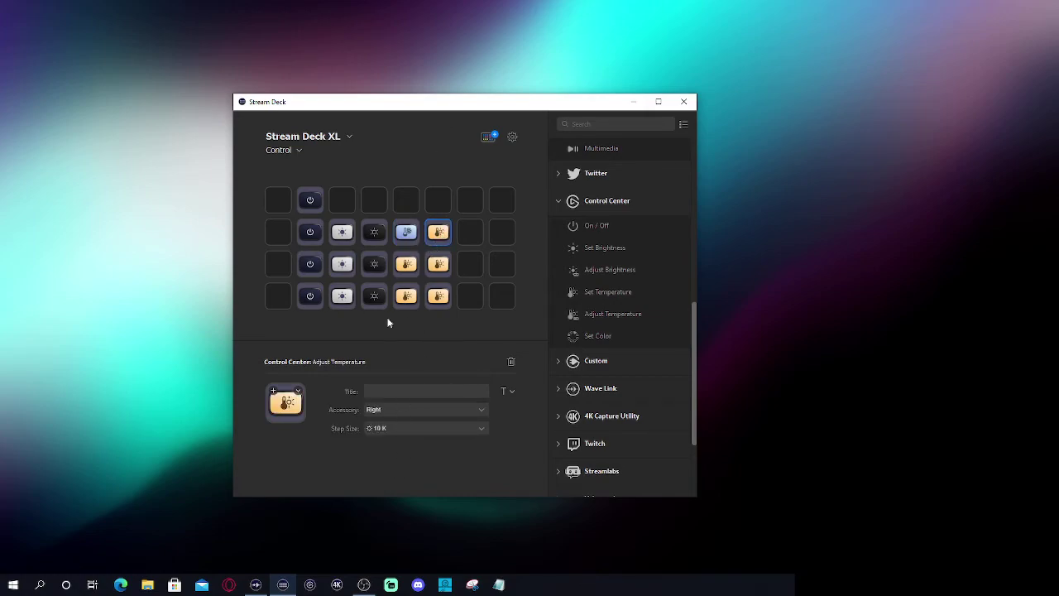
left_click_drag(380, 234, 343, 296)
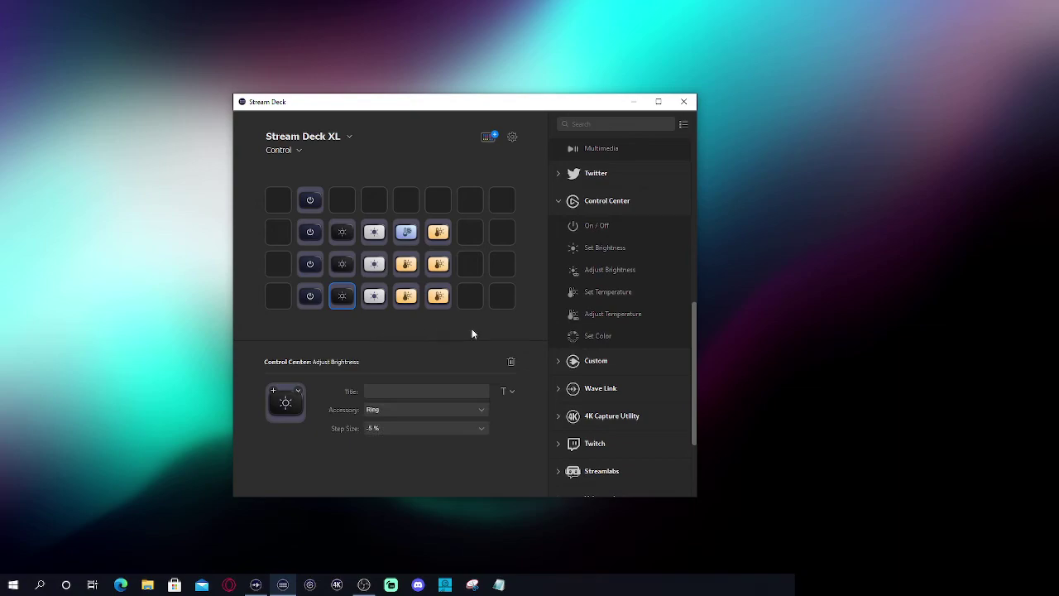
left_click_drag(436, 234, 412, 237)
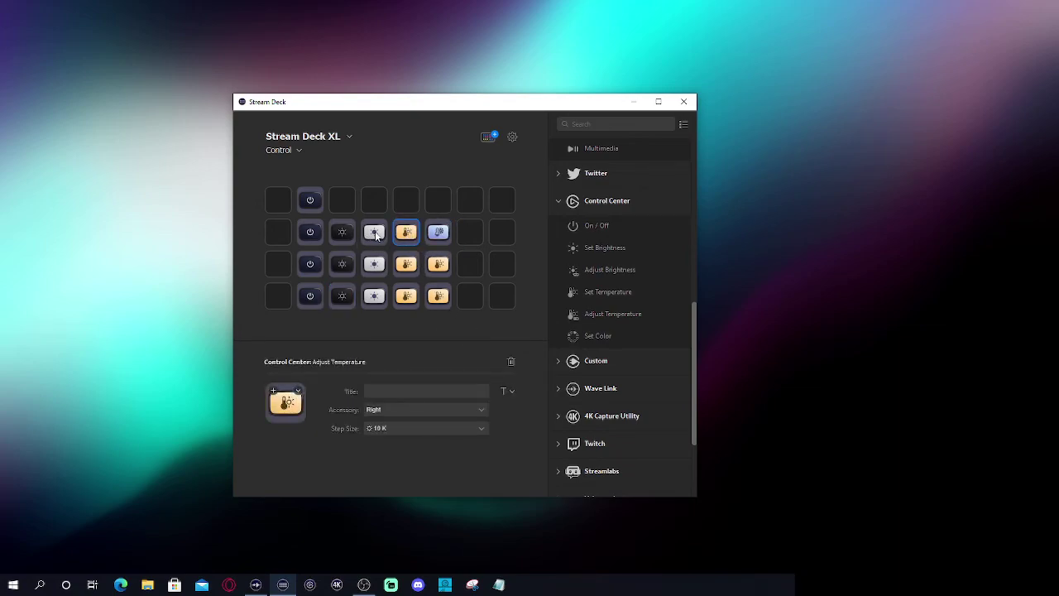
- Swap the brightness keys back in the second to fourth rows so each brighten key comes before its dim key
left_click_drag(346, 234, 341, 264)
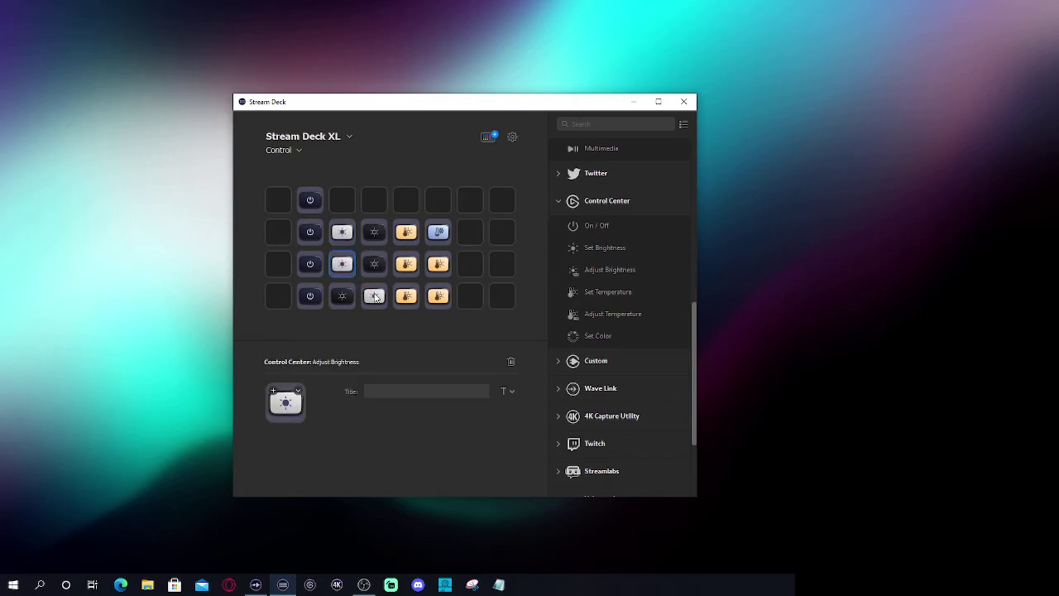
left_click_drag(374, 296, 343, 297)
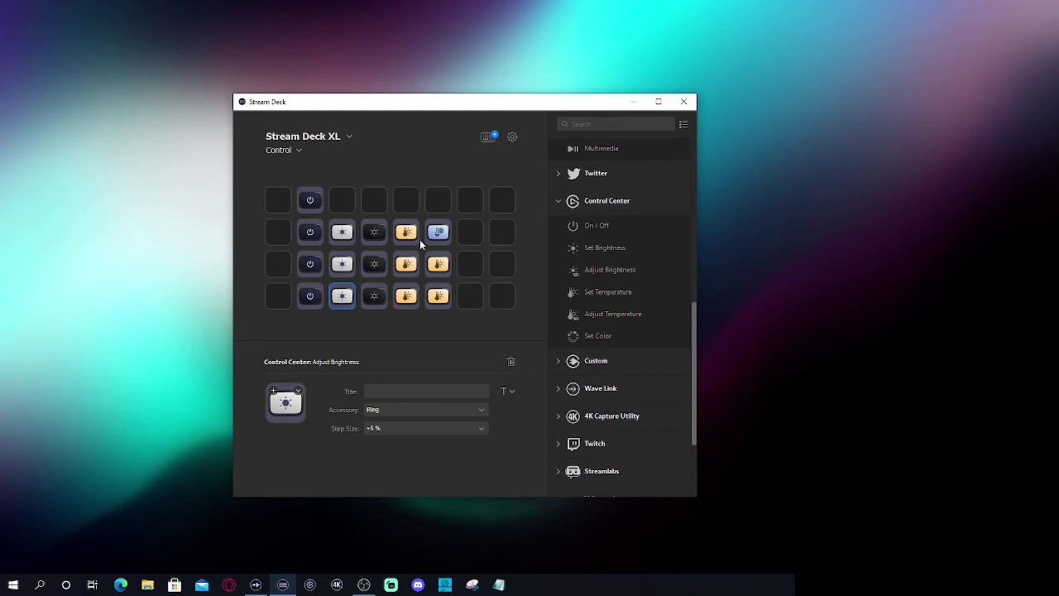
- Choose the accessory for the second row's fifth key, which makes the light warmer
left_click(406, 240)
left_click(438, 236)
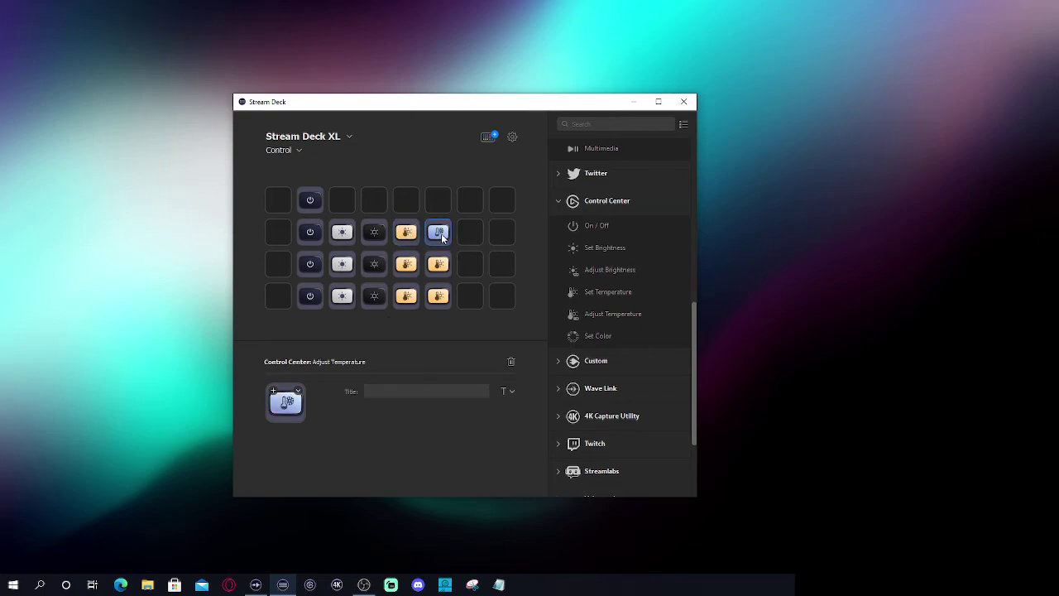
left_click(406, 263)
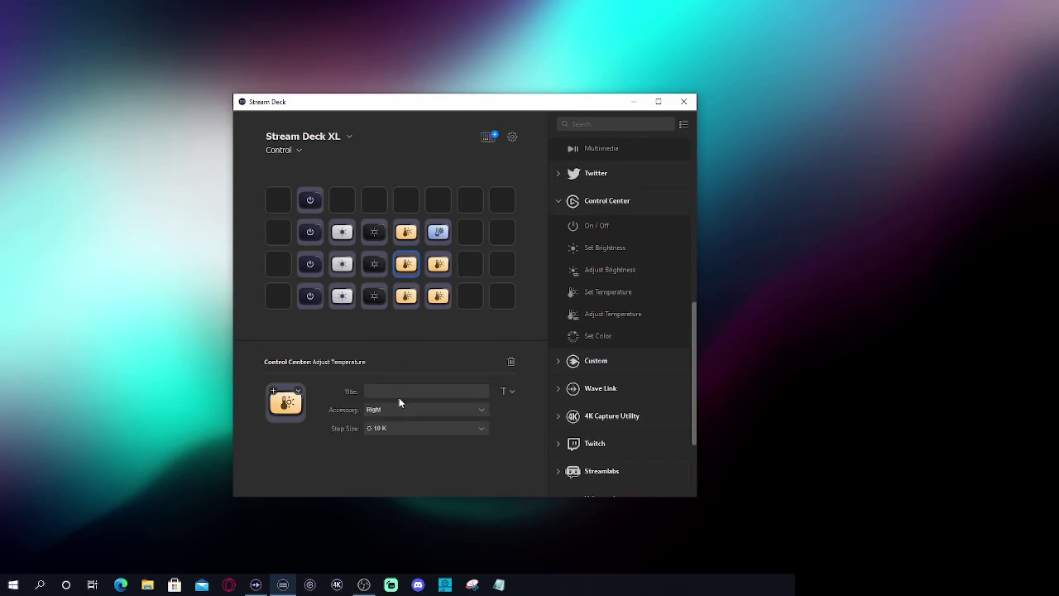
left_click(406, 239)
left_click(396, 411)
left_click(377, 435)
left_click(436, 234)
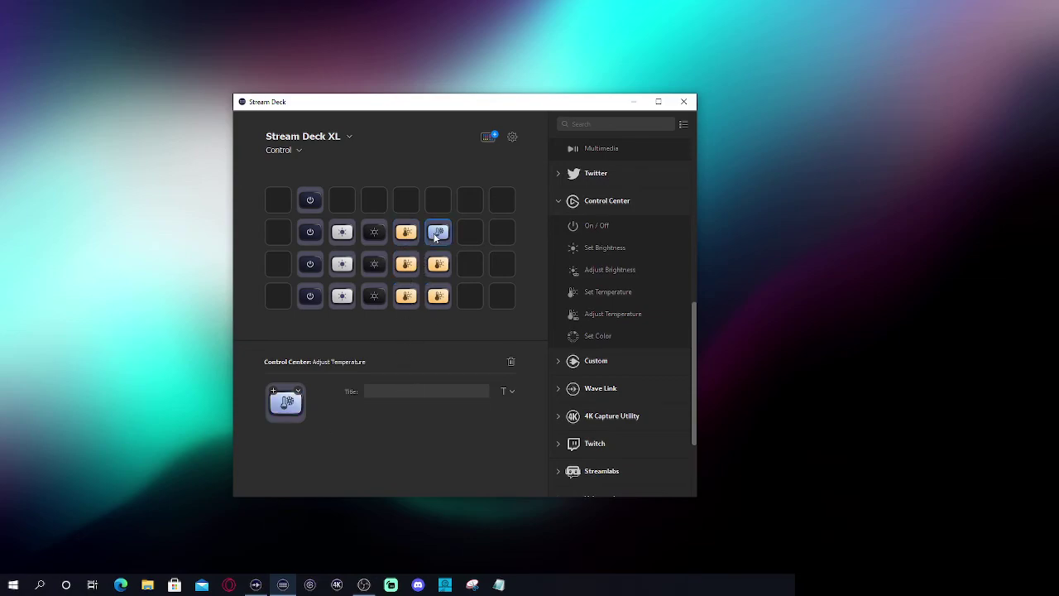
- Set the third row's sixth key to the cooler 10 K temperature step size
left_click(412, 266)
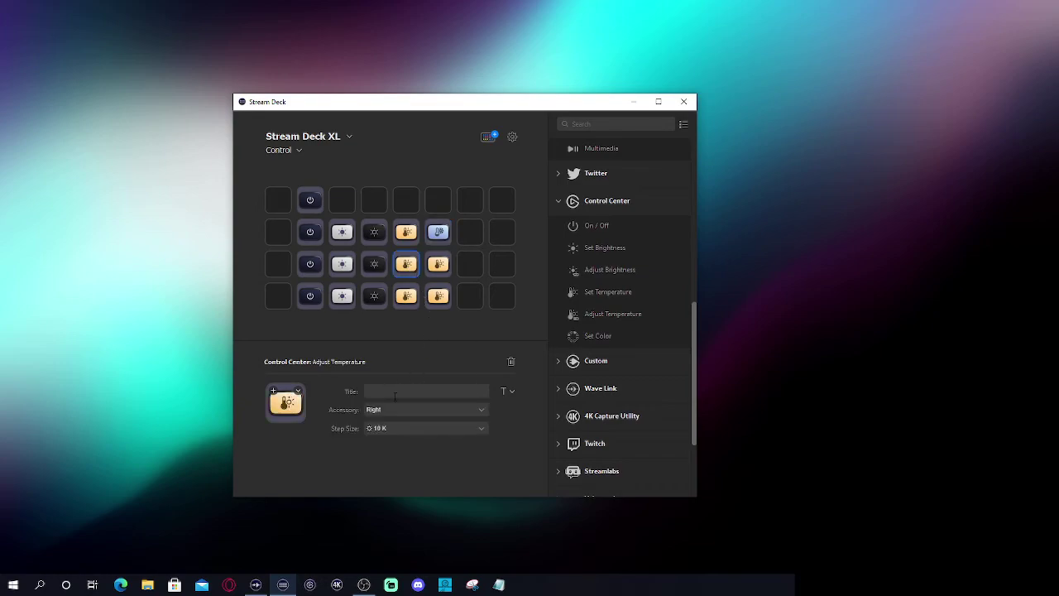
left_click(442, 266)
left_click(383, 429)
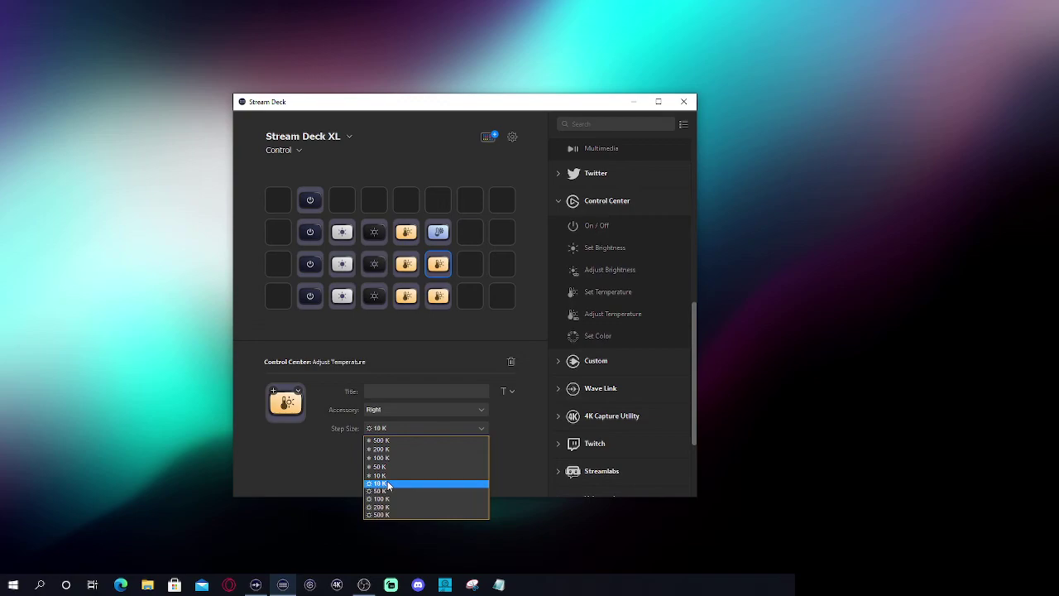
left_click(387, 484)
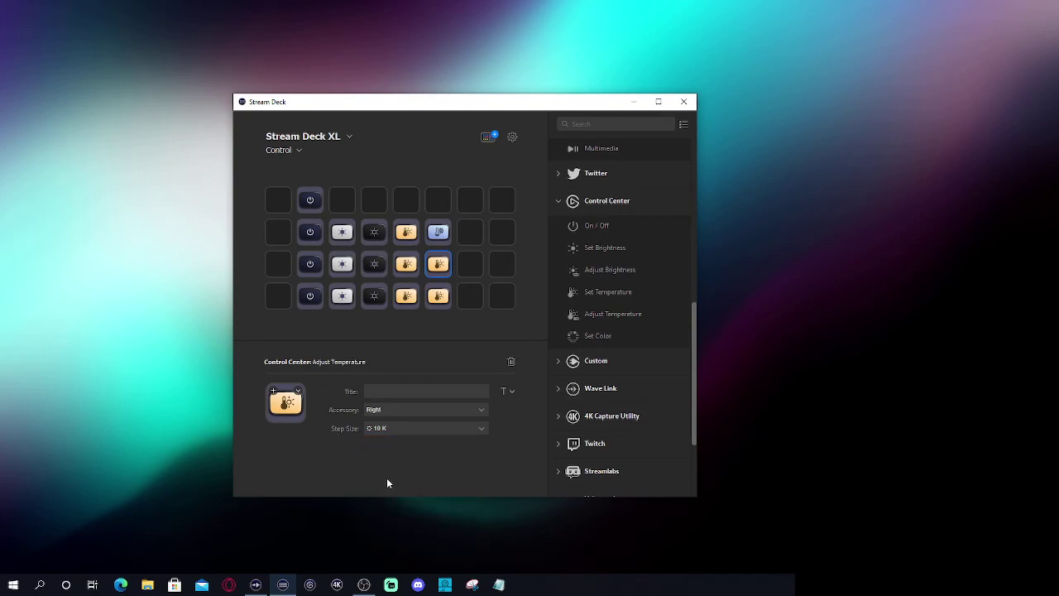
left_click(395, 432)
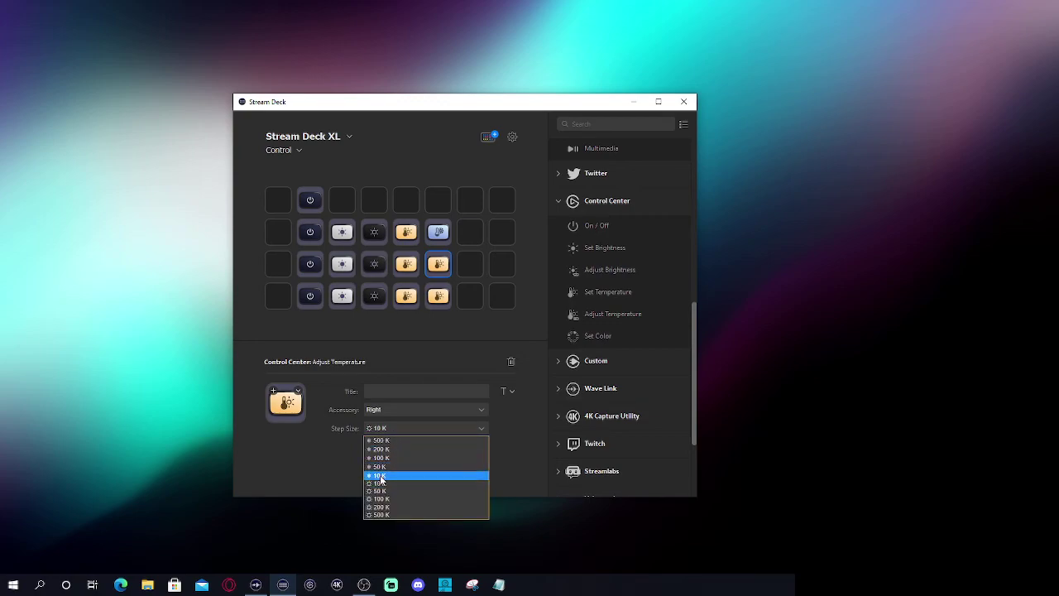
left_click(380, 475)
left_click(408, 268)
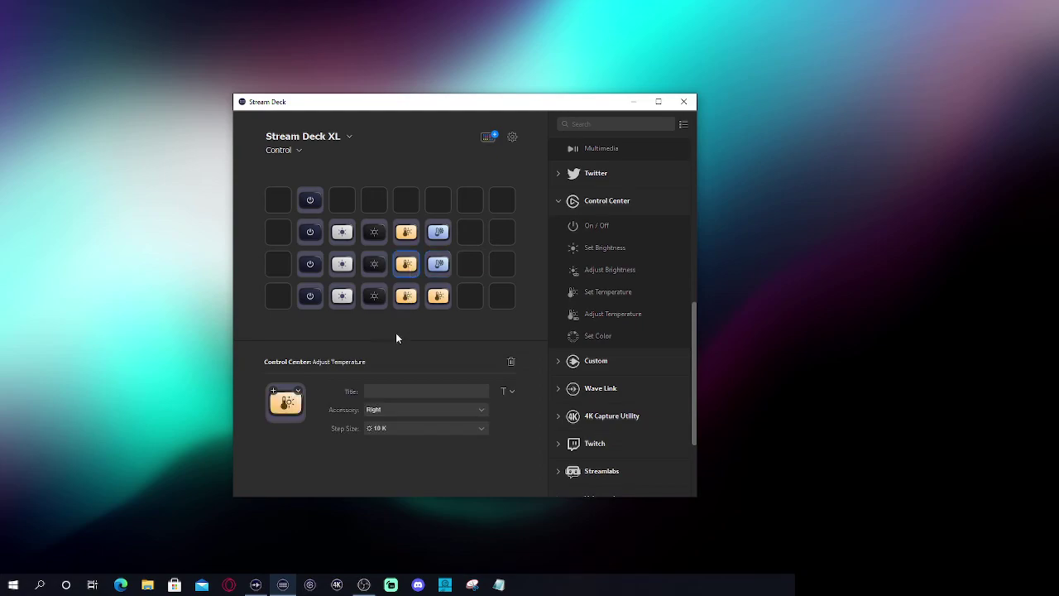
- Give the fourth row's sixth key a cooler temperature step size
left_click(415, 304)
left_click(430, 304)
left_click(416, 429)
left_click(388, 470)
left_click(460, 303)
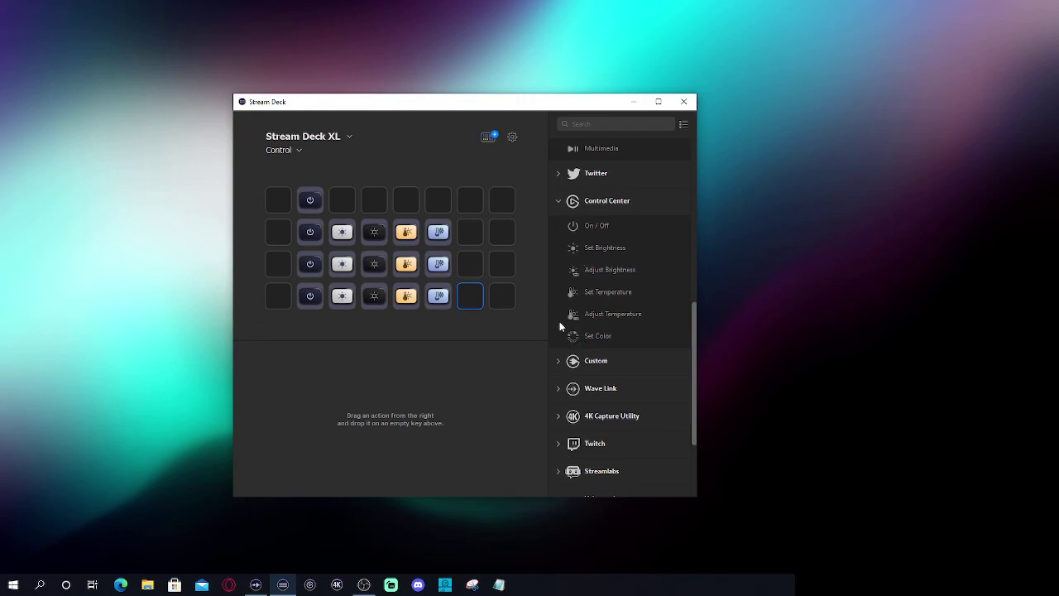
- Try Set Color actions on the seventh and eighth keys of all four rows, with red on the first row's seventh key
left_click_drag(576, 339, 469, 195)
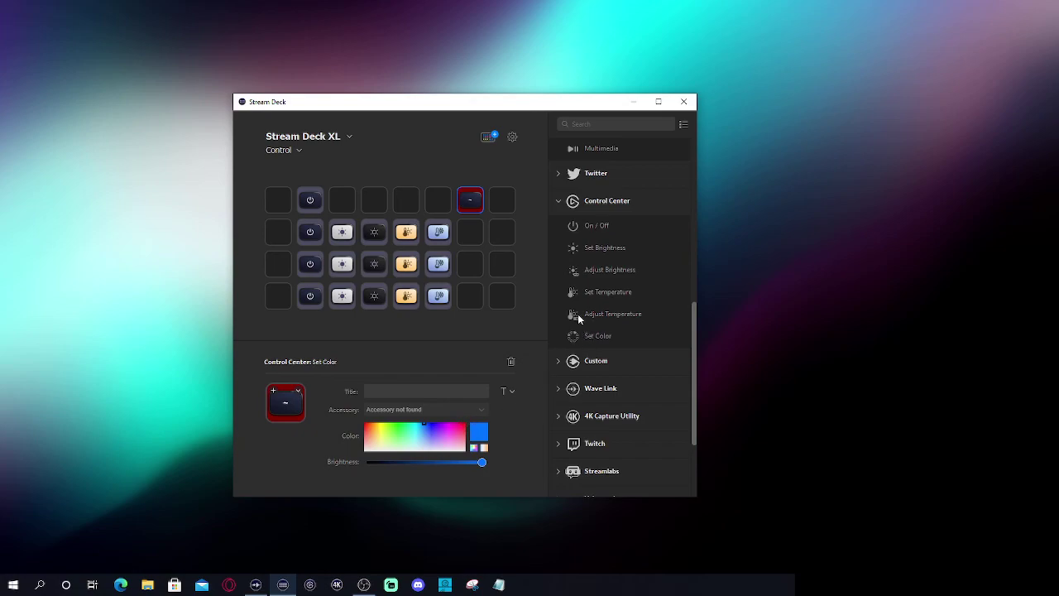
left_click_drag(574, 337, 470, 233)
left_click_drag(573, 336, 485, 274)
left_click_drag(584, 334, 504, 311)
left_click_drag(574, 336, 501, 199)
left_click_drag(578, 338, 501, 233)
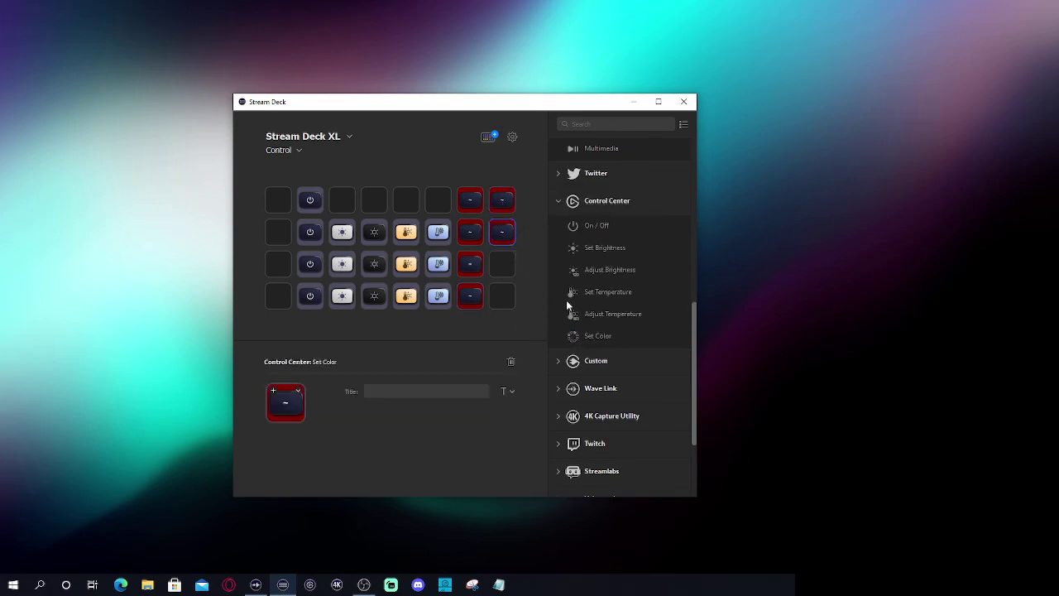
left_click_drag(575, 334, 502, 264)
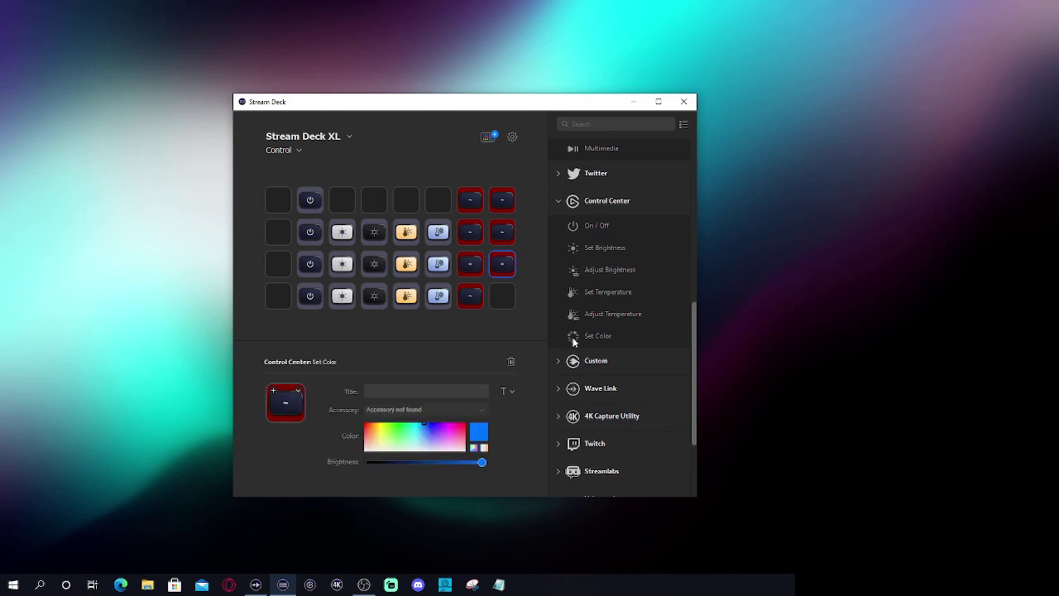
left_click_drag(581, 335, 502, 295)
left_click(470, 201)
left_click_drag(425, 422, 365, 430)
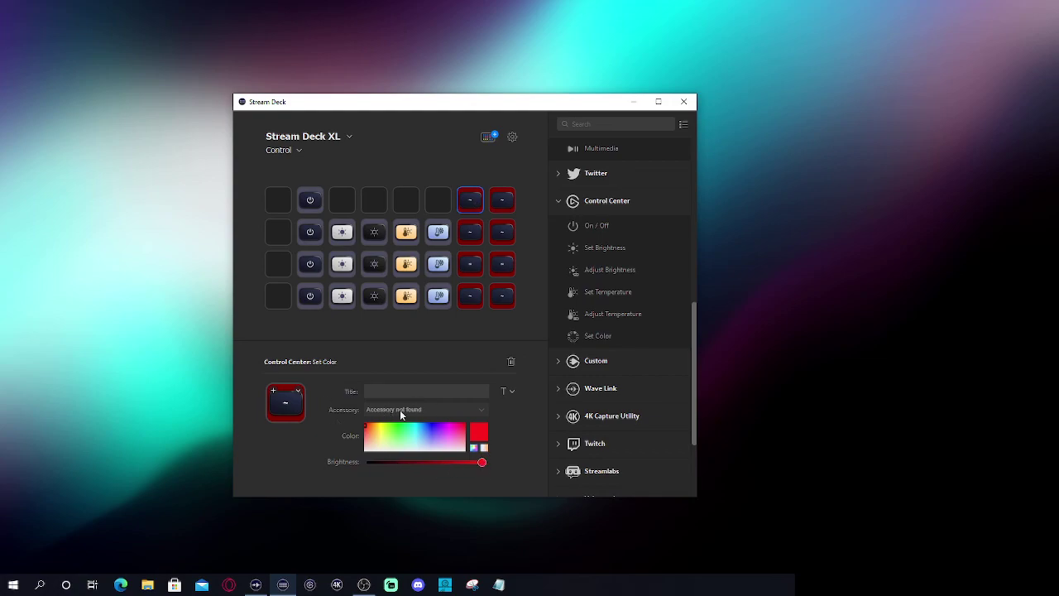
- Delete the Set Color actions from the seventh key of all four rows
left_click(510, 362)
left_click(469, 232)
left_click(511, 363)
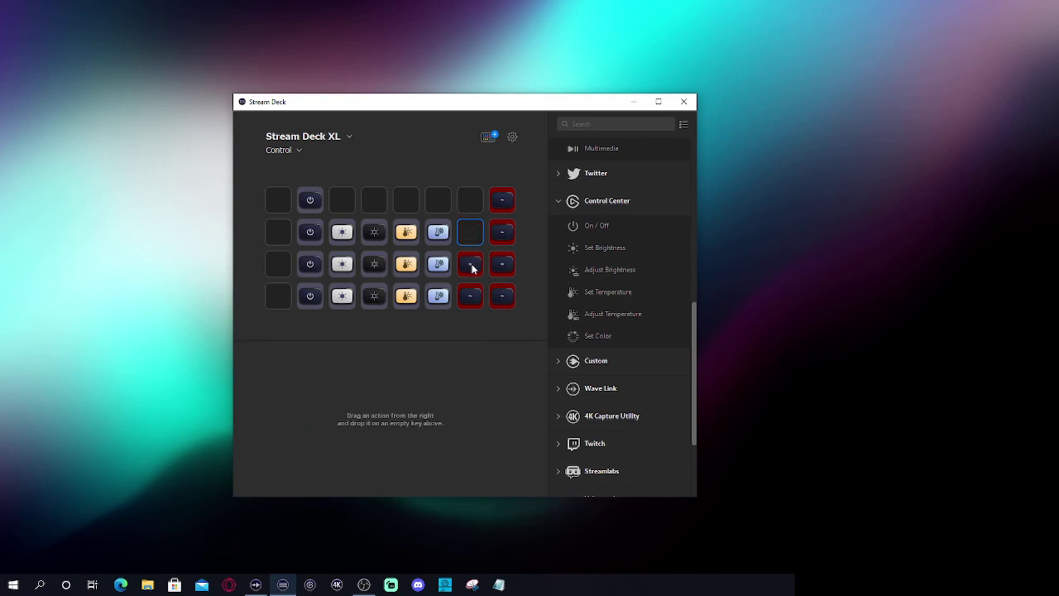
left_click(472, 264)
left_click(511, 362)
left_click(473, 296)
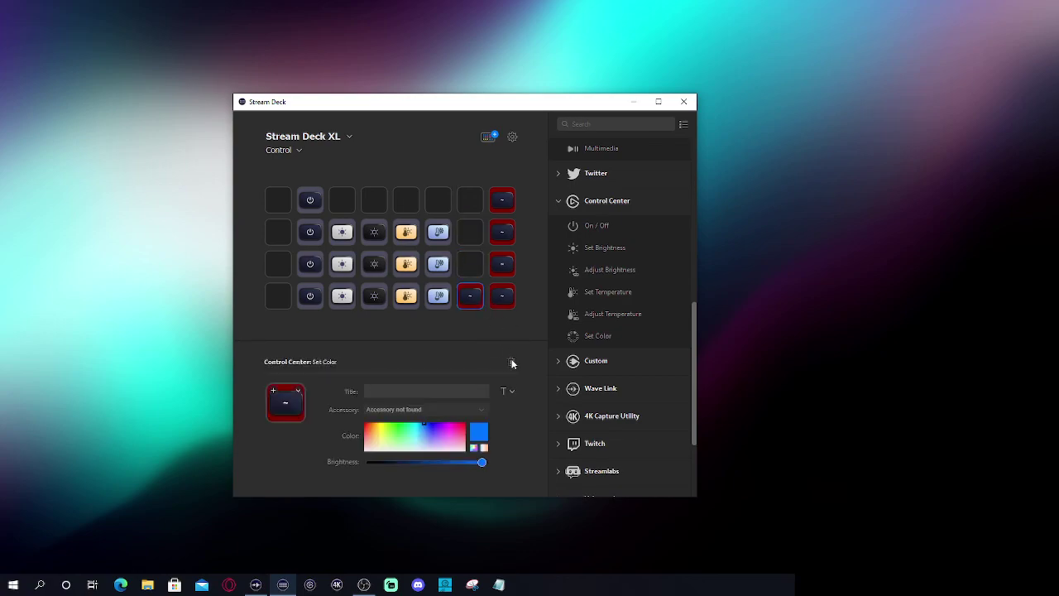
left_click(510, 362)
- Delete the Set Color actions from the eighth key of all four rows
left_click(495, 203)
left_click(511, 364)
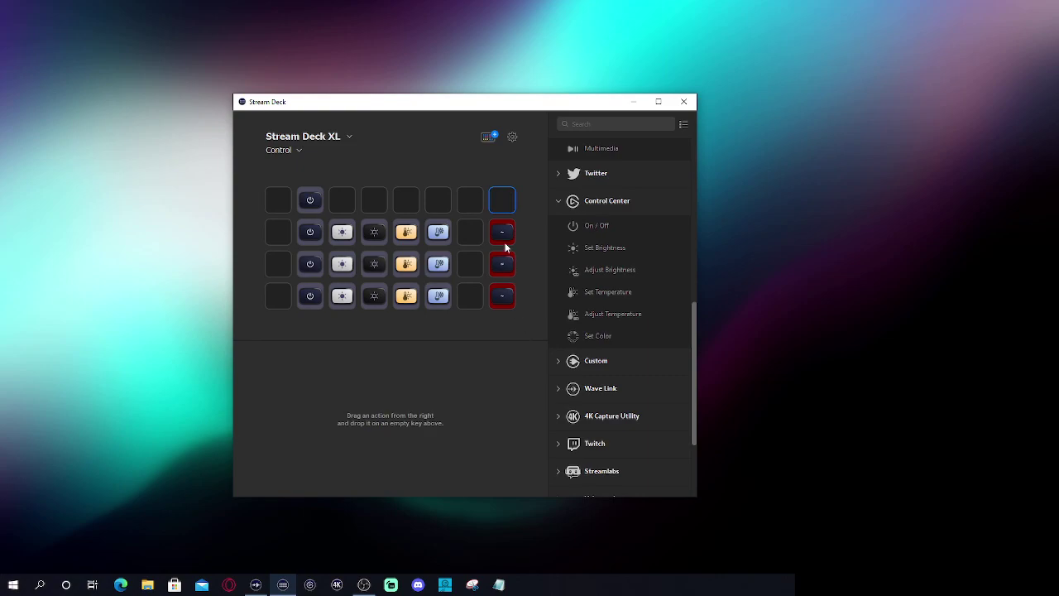
left_click(505, 236)
left_click(510, 364)
left_click(504, 266)
left_click(511, 362)
left_click(503, 297)
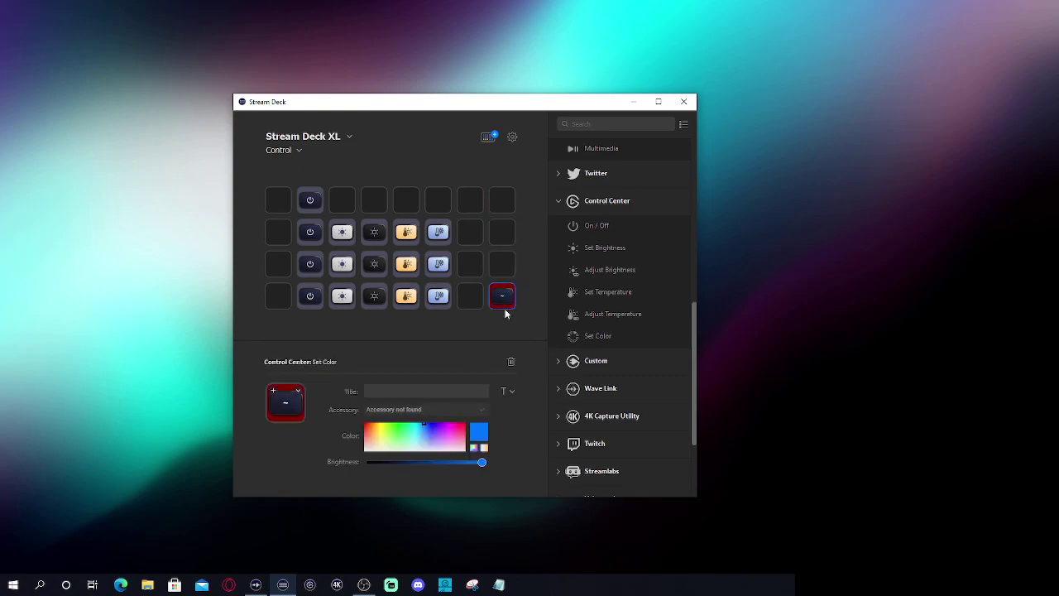
left_click(511, 362)
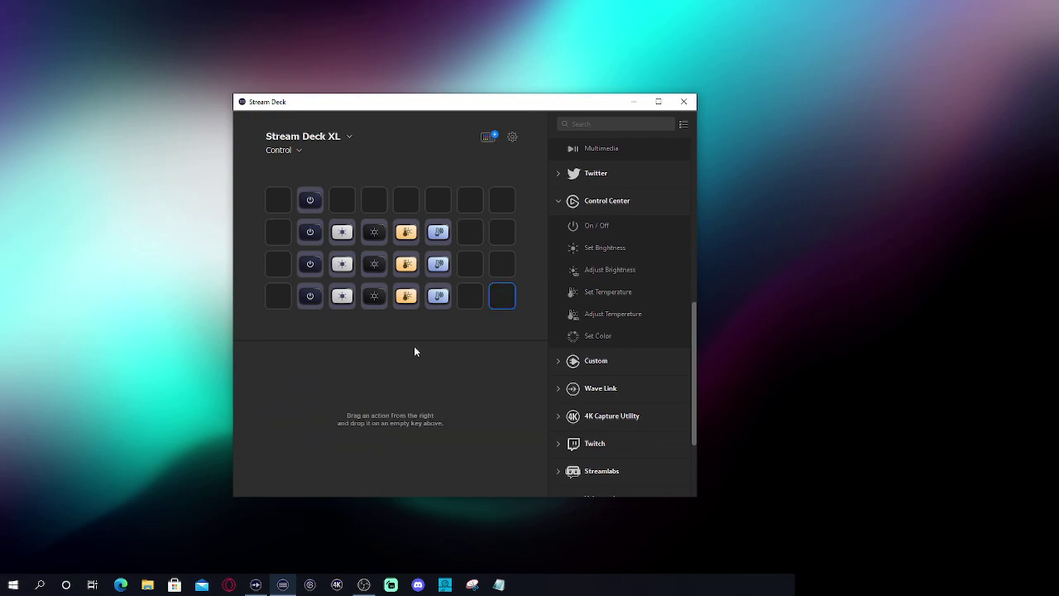